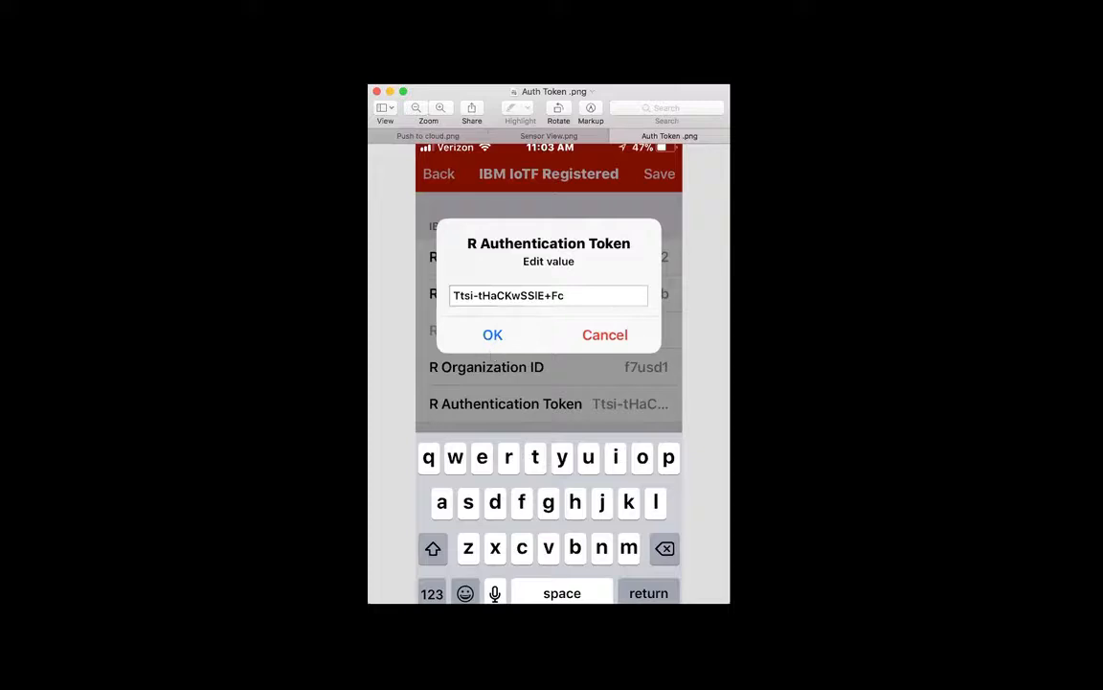
Switch to the Watson IoT Platform in the browser and view the sensor device's diagnostic and connection logs.
key(super+Tab)
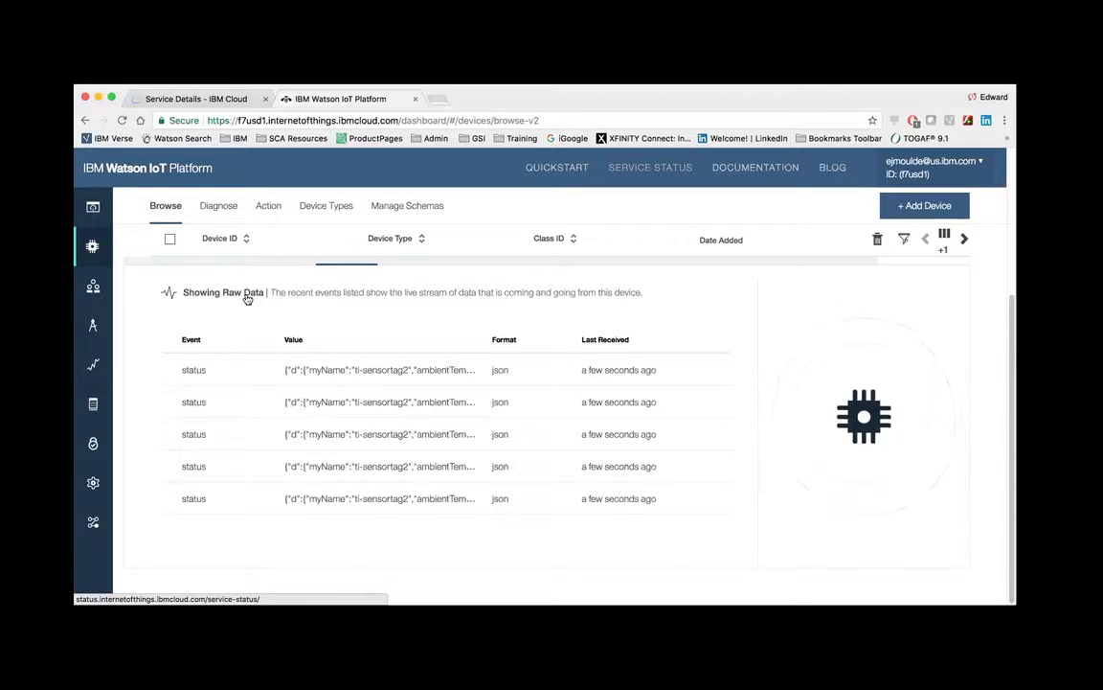
click(455, 263)
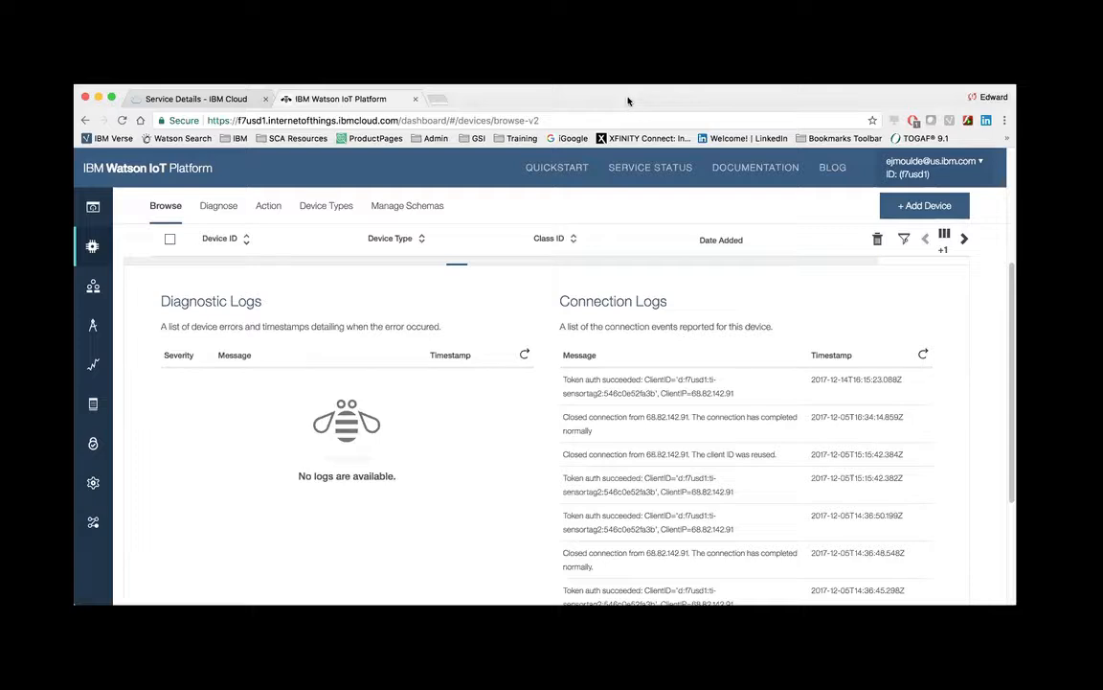
click(637, 164)
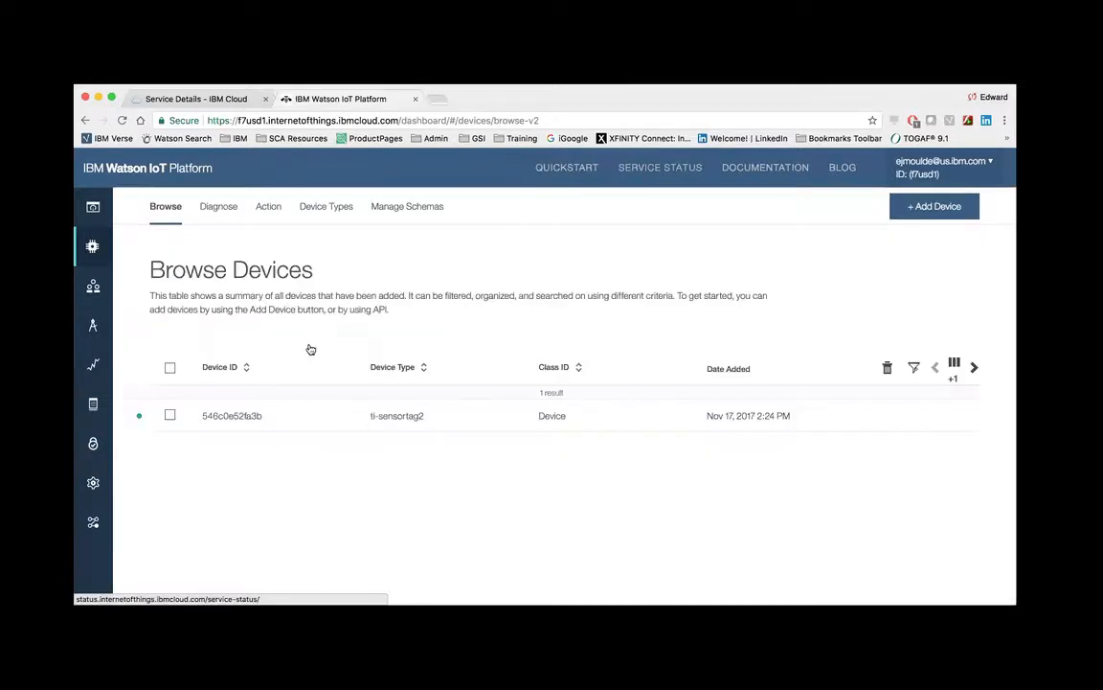
Open the ti-sensortag2 device's recent events and examine the newest status event's raw data.
click(170, 415)
click(402, 418)
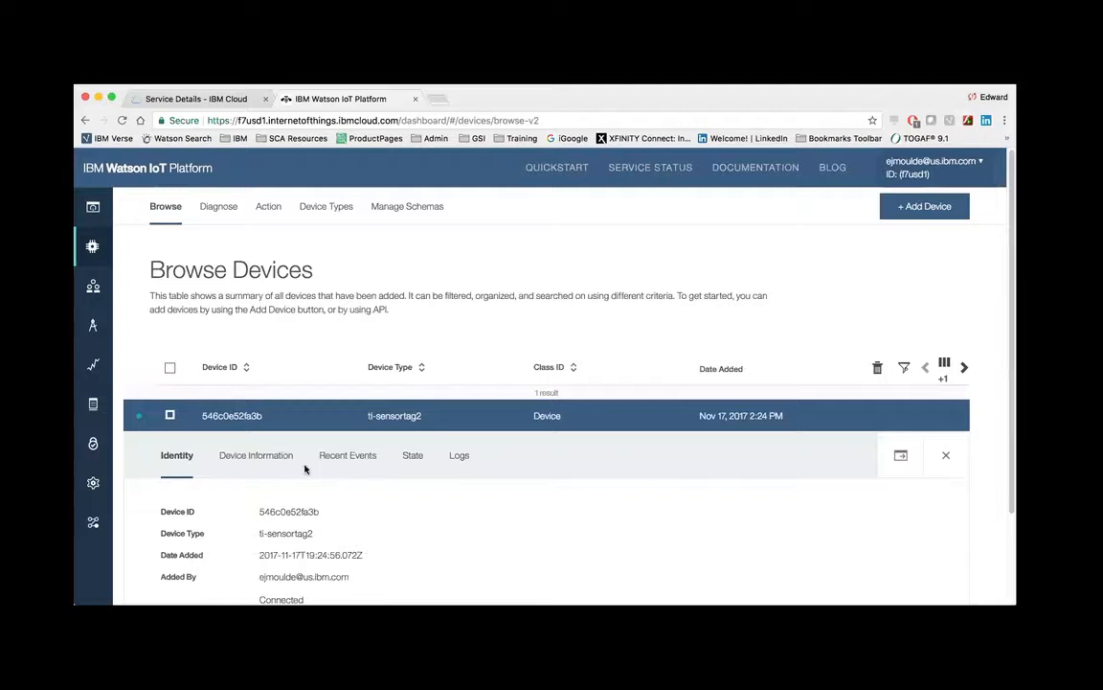
click(348, 457)
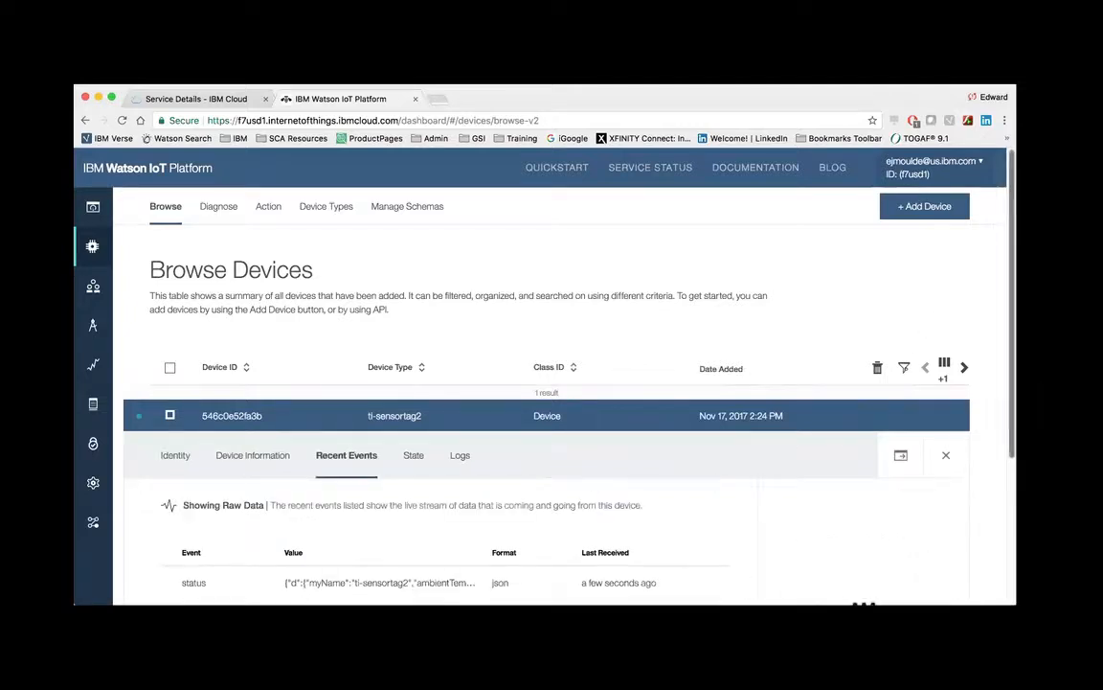
scroll(788, 443, down, 3)
scroll(788, 443, down, 2)
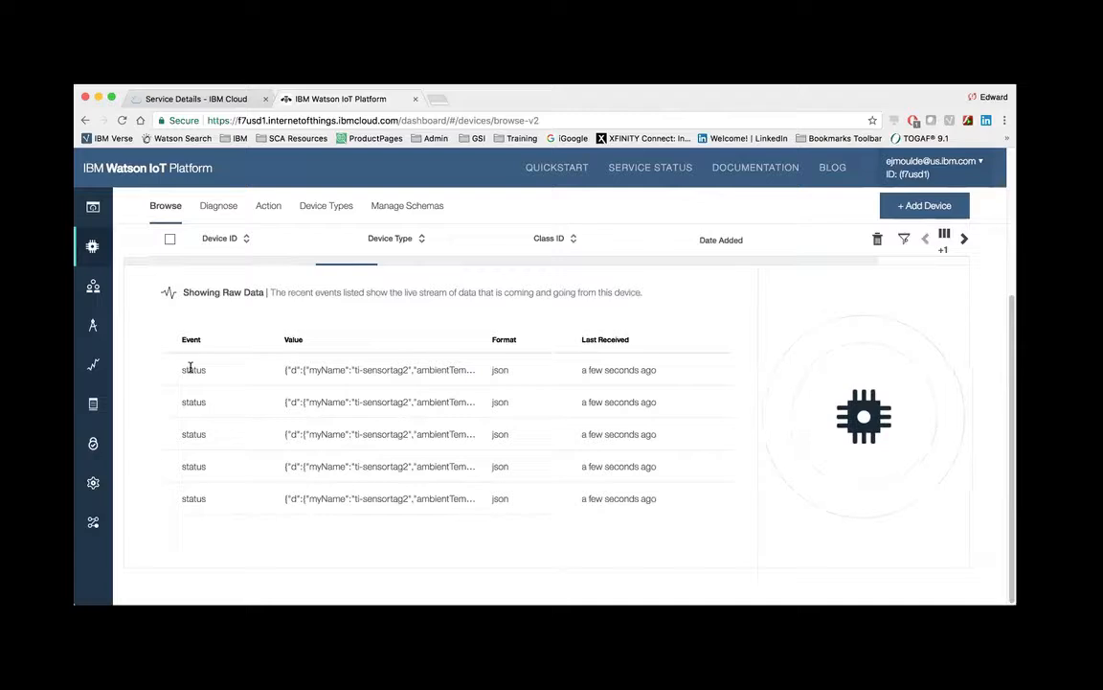
click(369, 373)
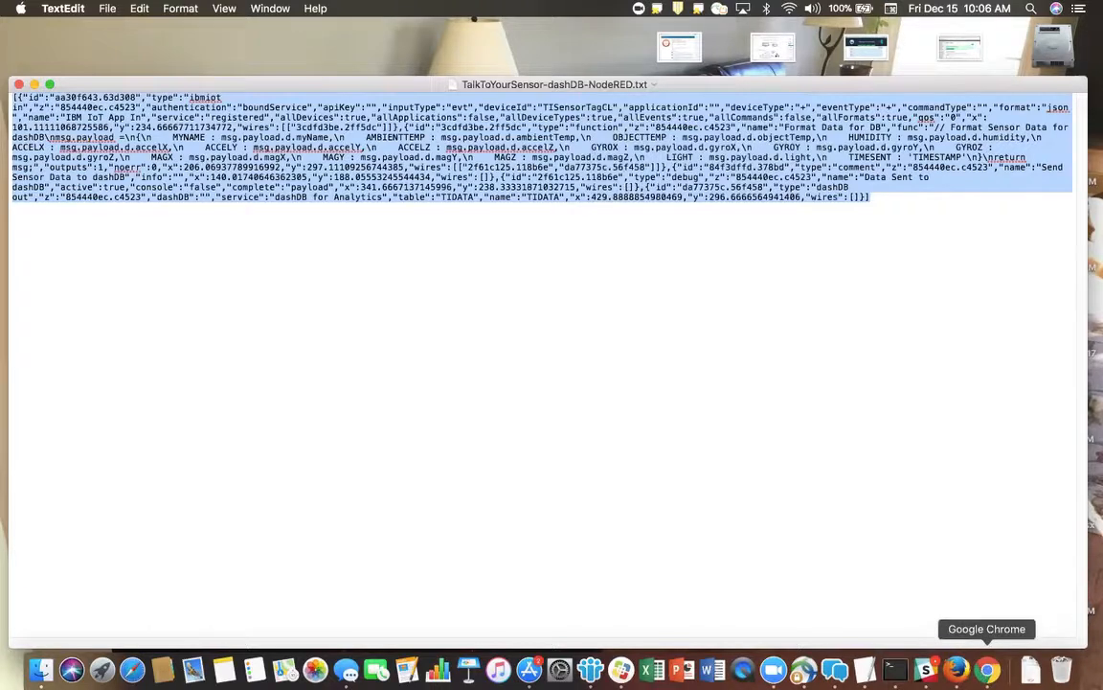
Switch from TextEdit to the Chrome window and bring up the Node-RED flow editor.
right_click(987, 670)
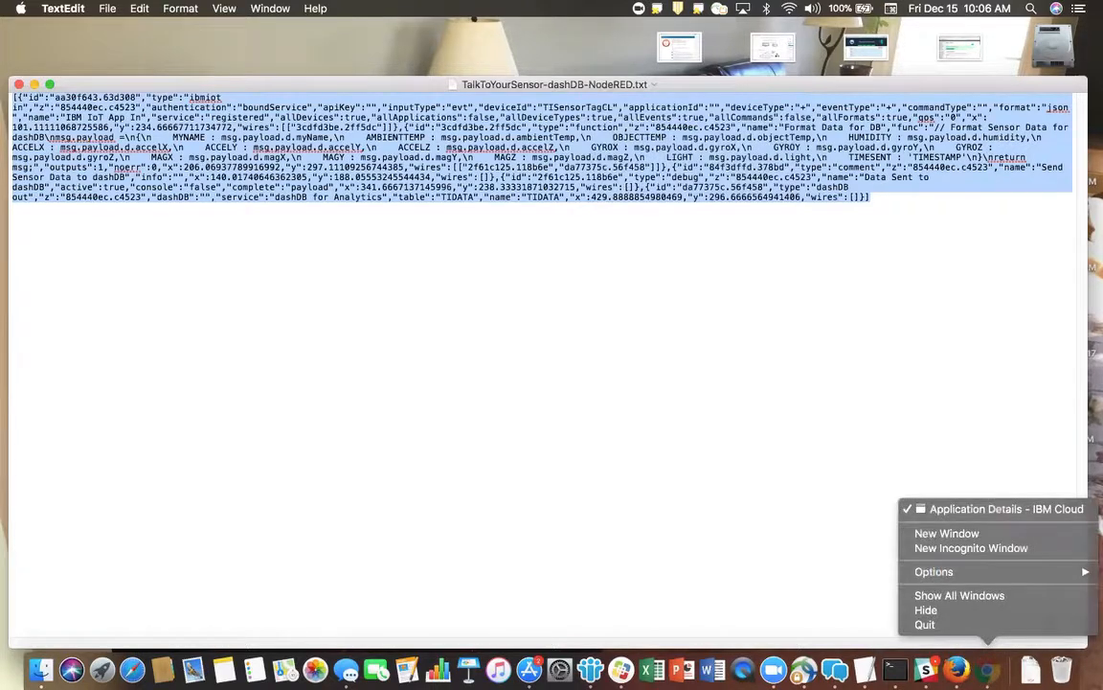
click(958, 508)
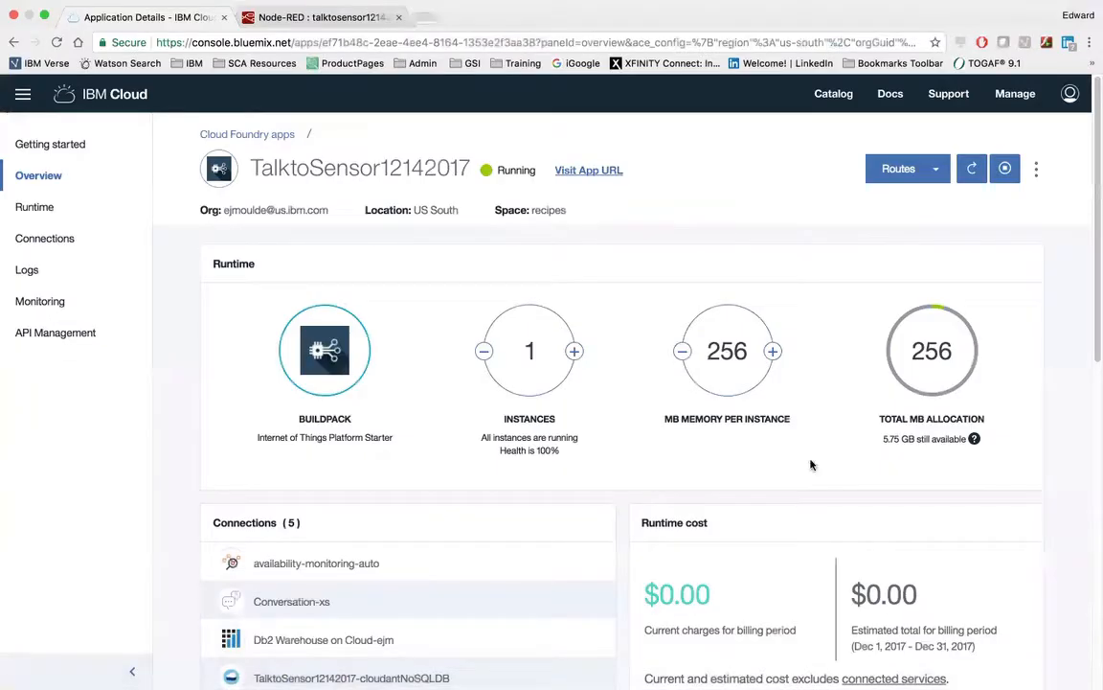
click(262, 17)
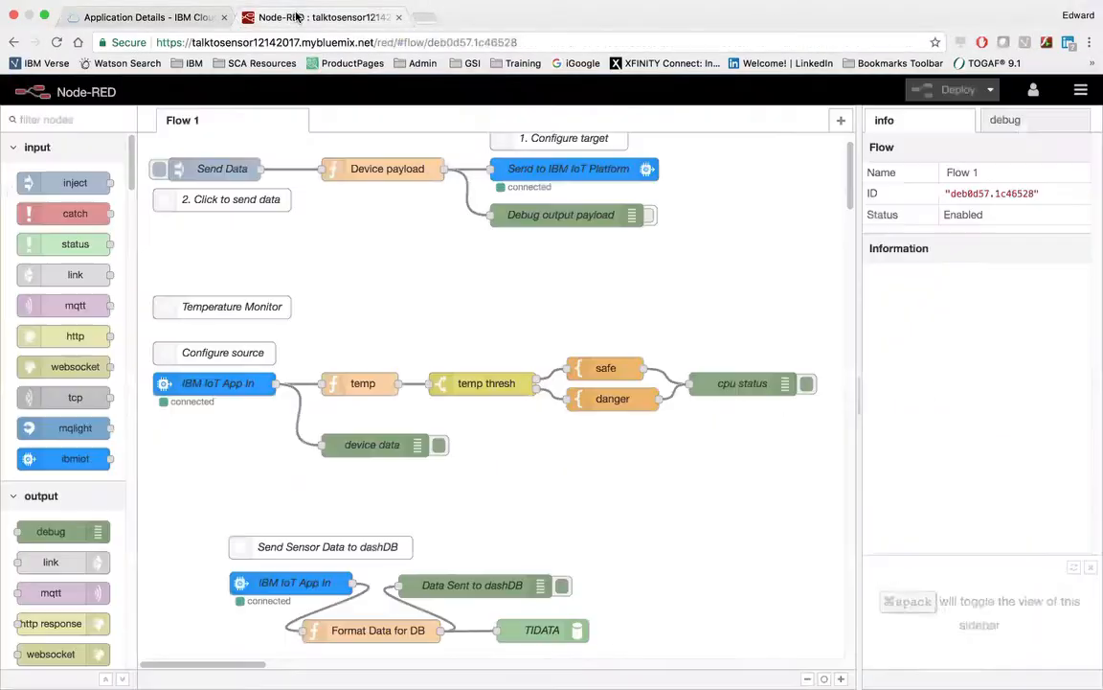
Try to import the clipboard contents as nodes into the current flow.
click(1080, 90)
mouse_move(972, 176)
mouse_move(924, 157)
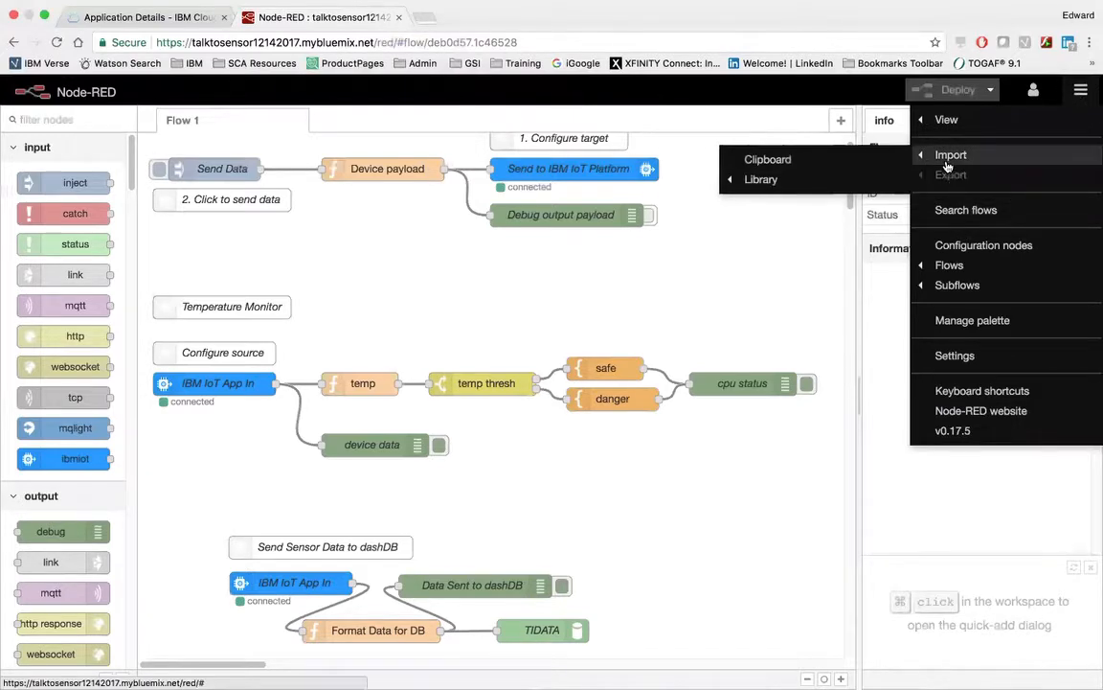
click(795, 160)
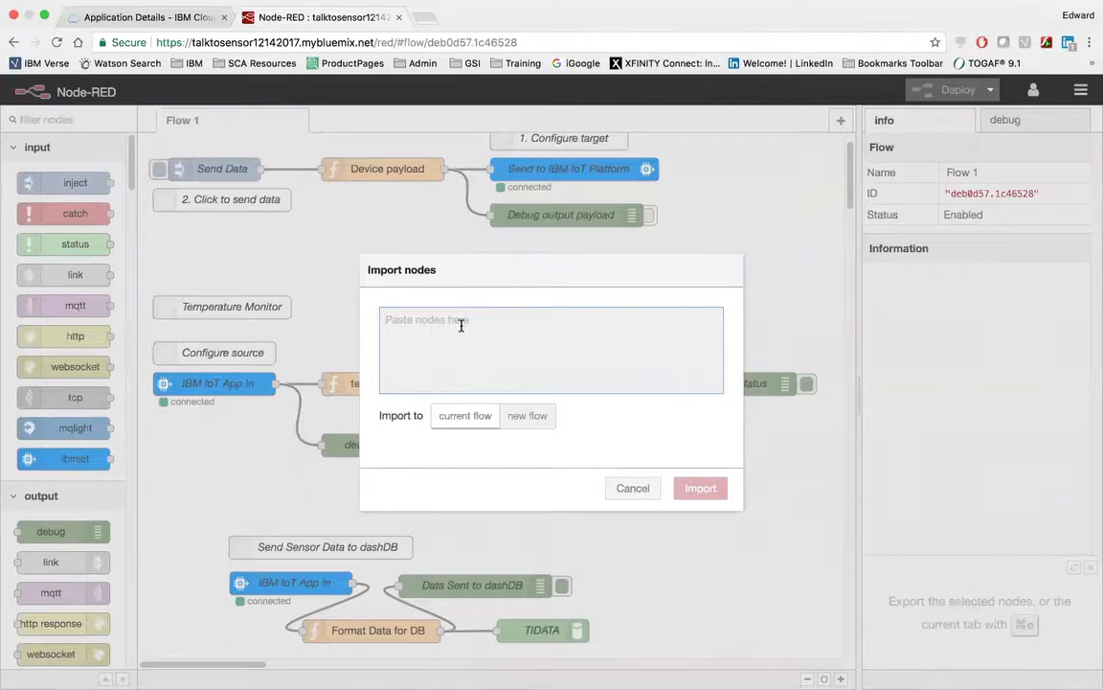
key(super+v)
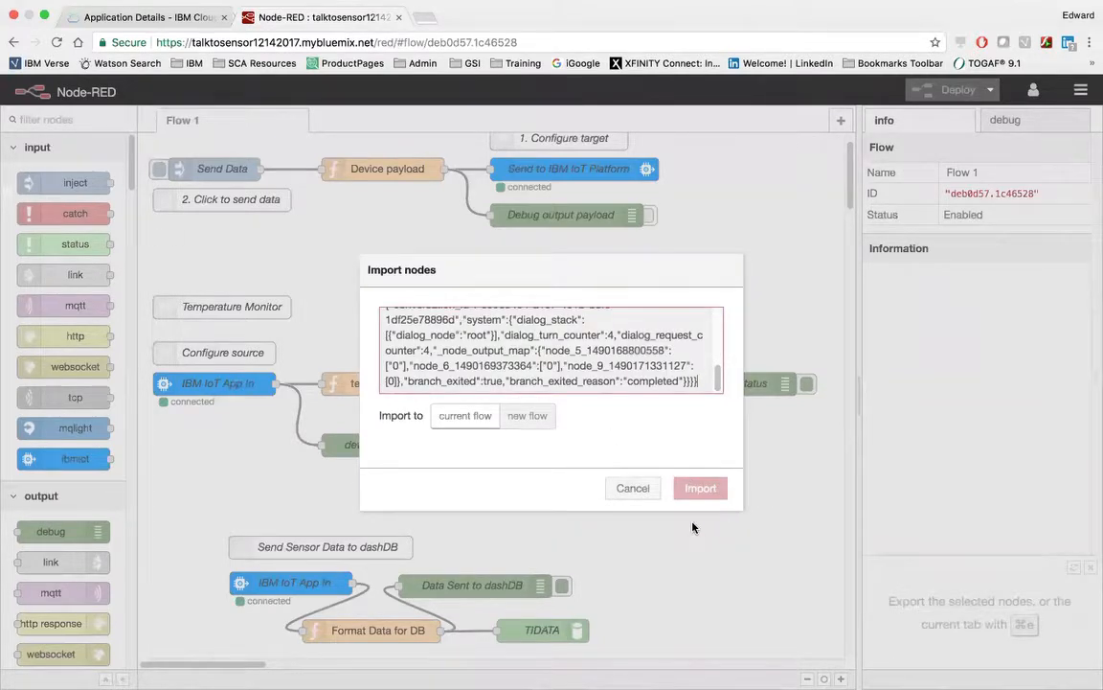
click(633, 488)
Examine the chatbot nodes in Flow 1 and the dashDB nodes in the palette's storage category.
drag(848, 174, 851, 236)
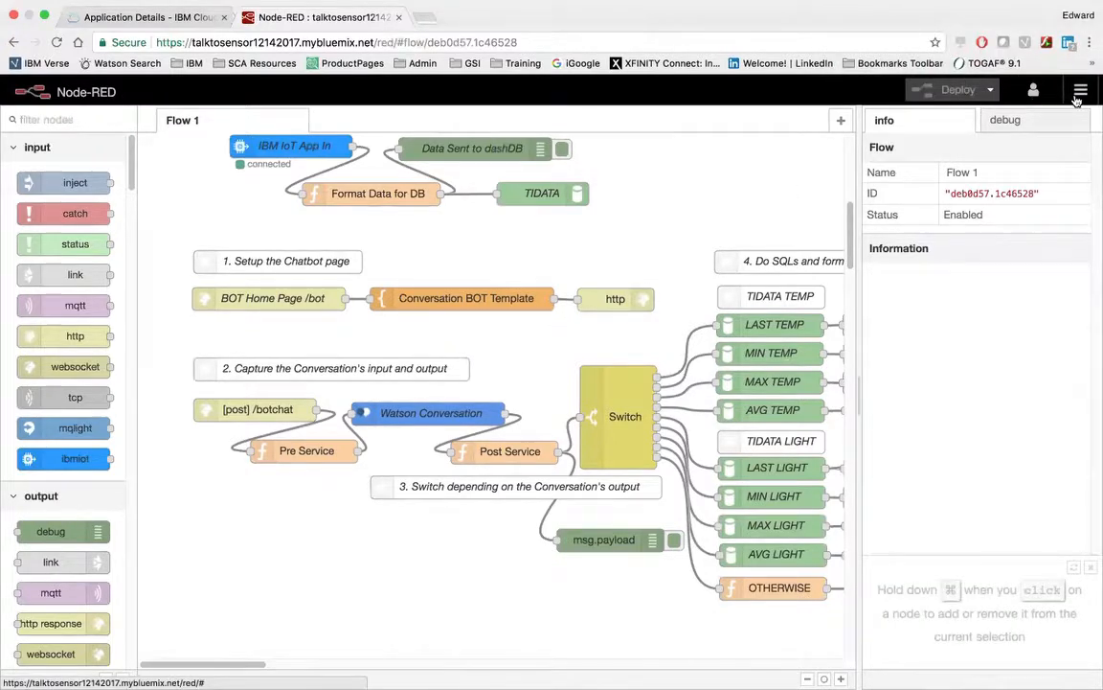
drag(131, 183, 151, 351)
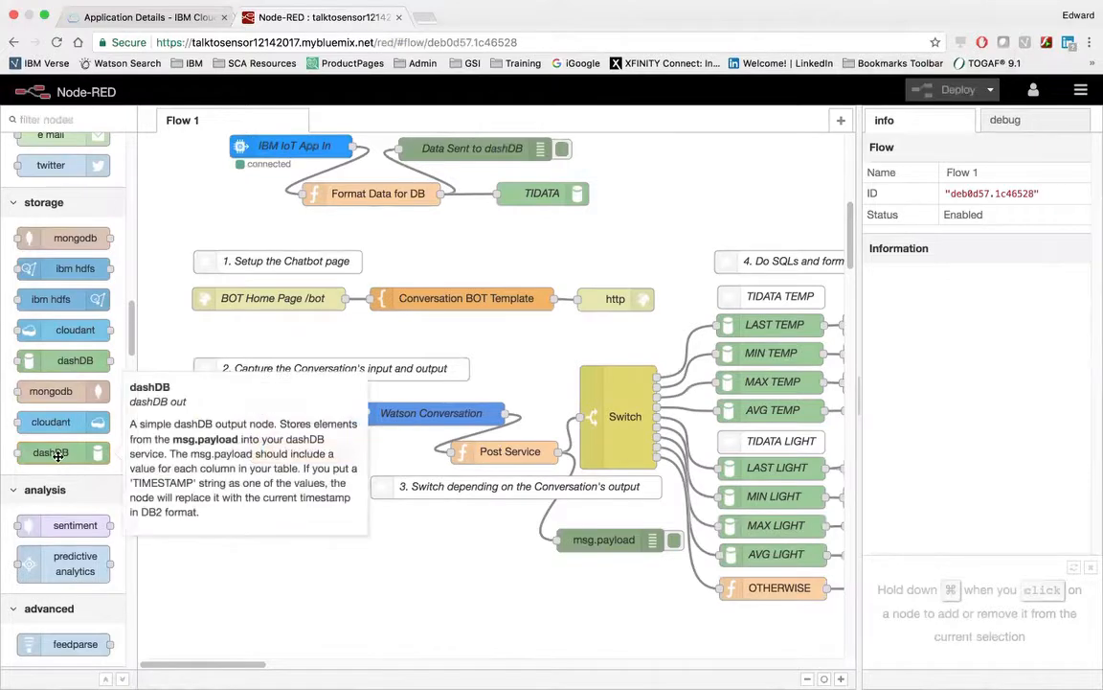
mouse_move(56, 358)
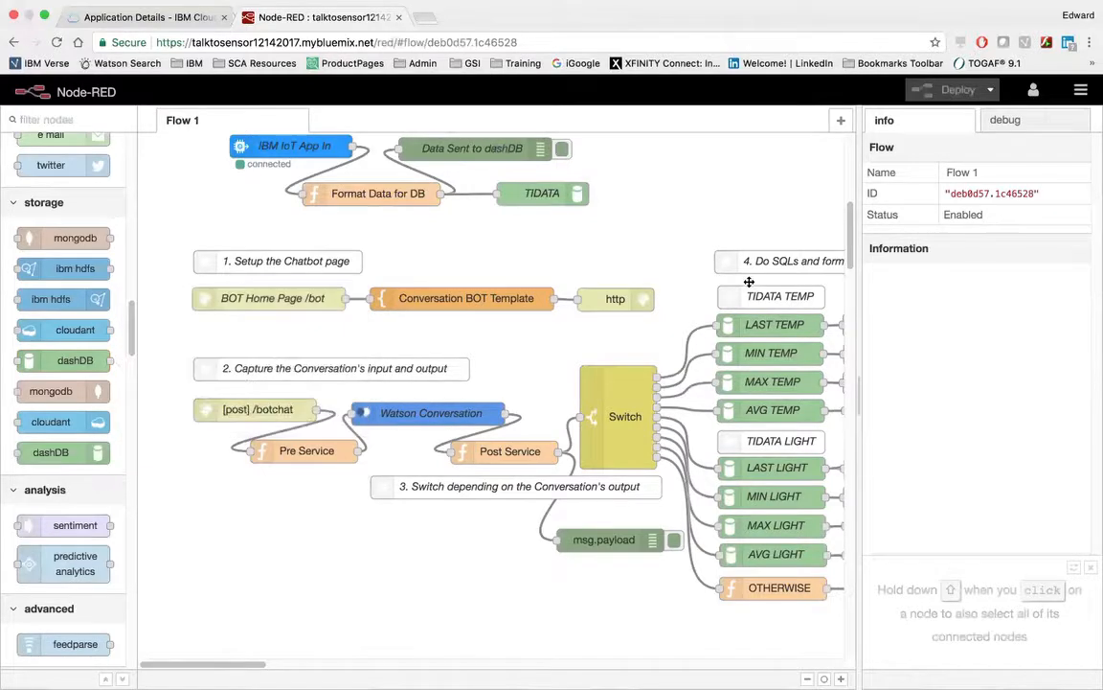
Search the installable palette nodes for "dashdb".
click(1079, 93)
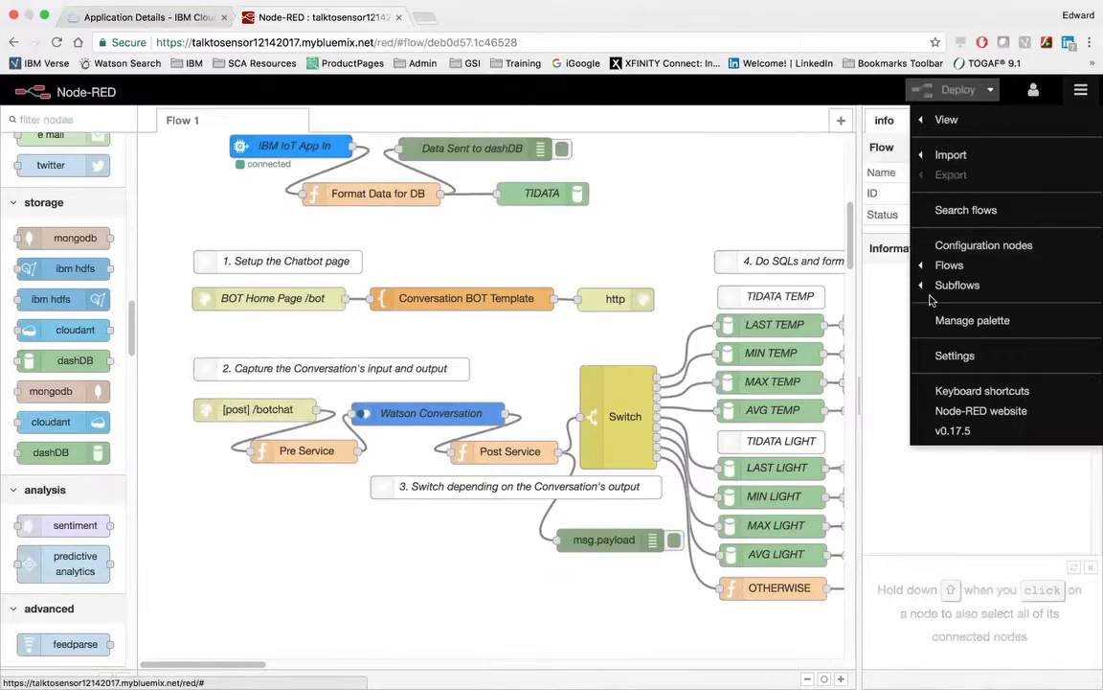
click(956, 325)
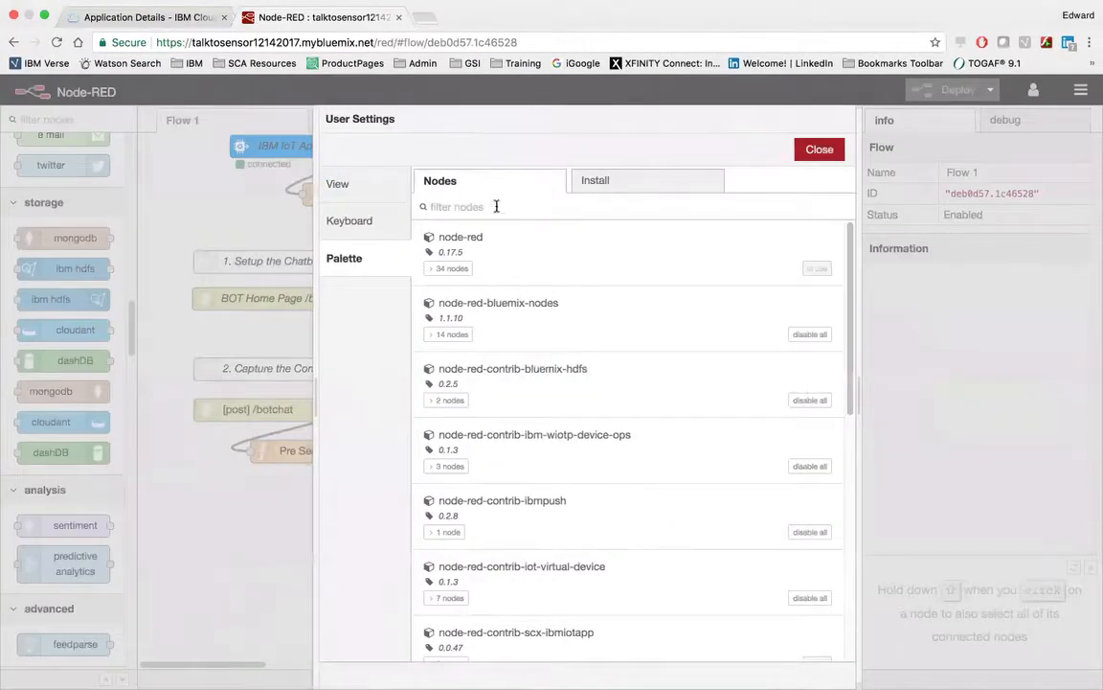
click(594, 182)
text(dashdb)
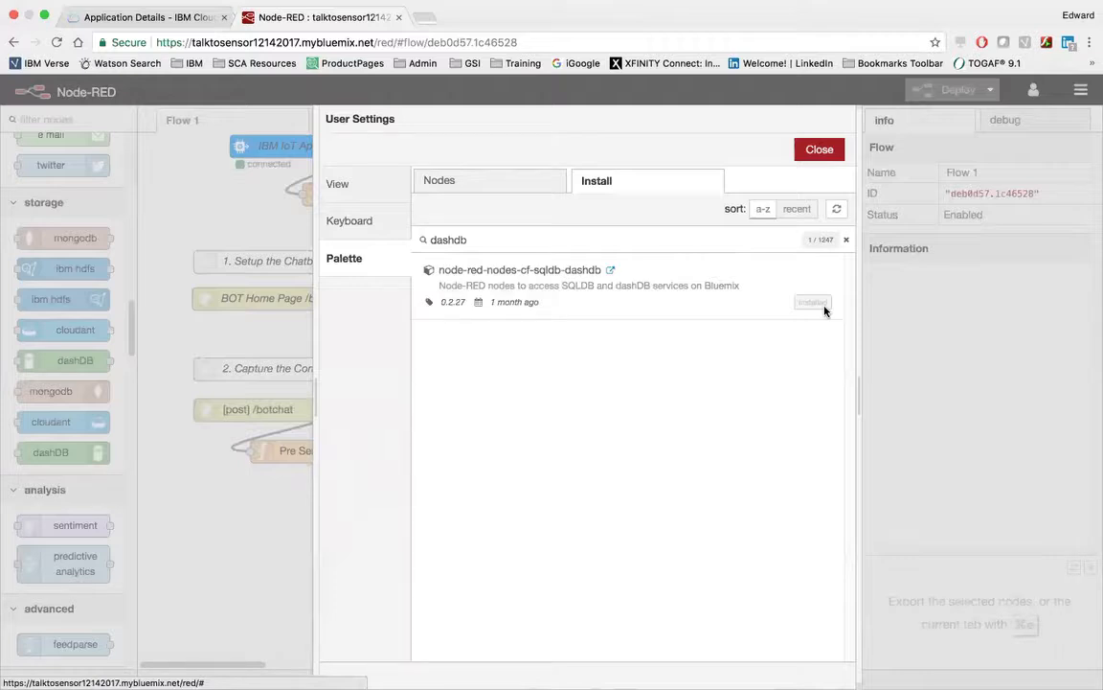
Leave full-screen view and open the toolchain from the TalktoSensor12142017 application's overview in IBM Cloud.
mouse_move(474, 4)
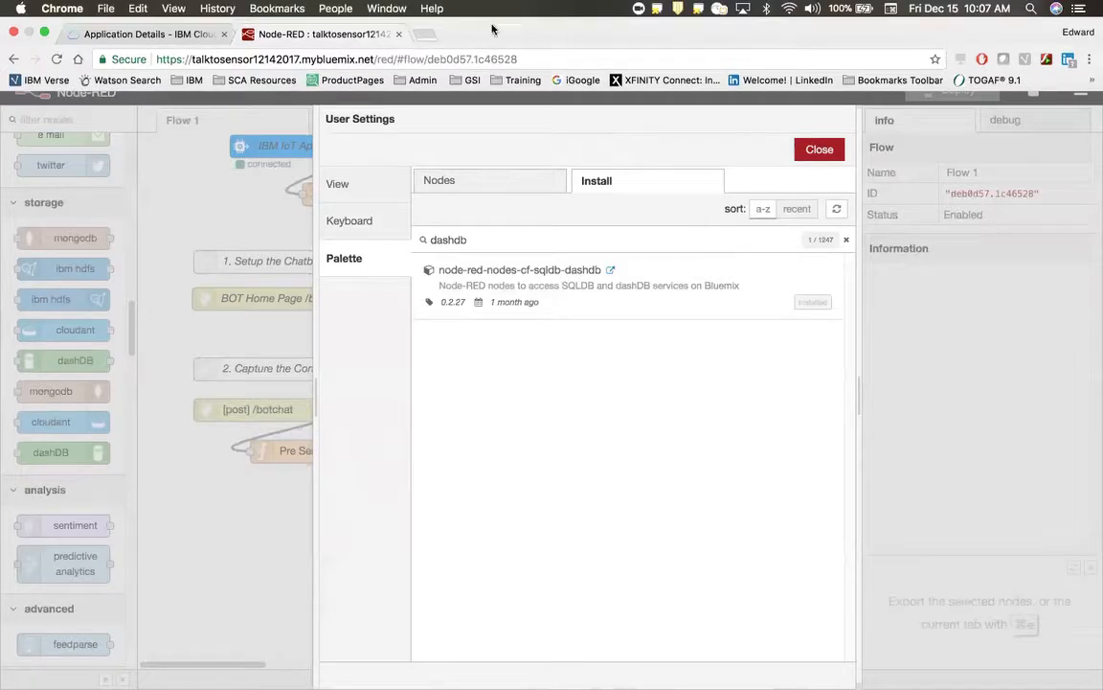
click(41, 37)
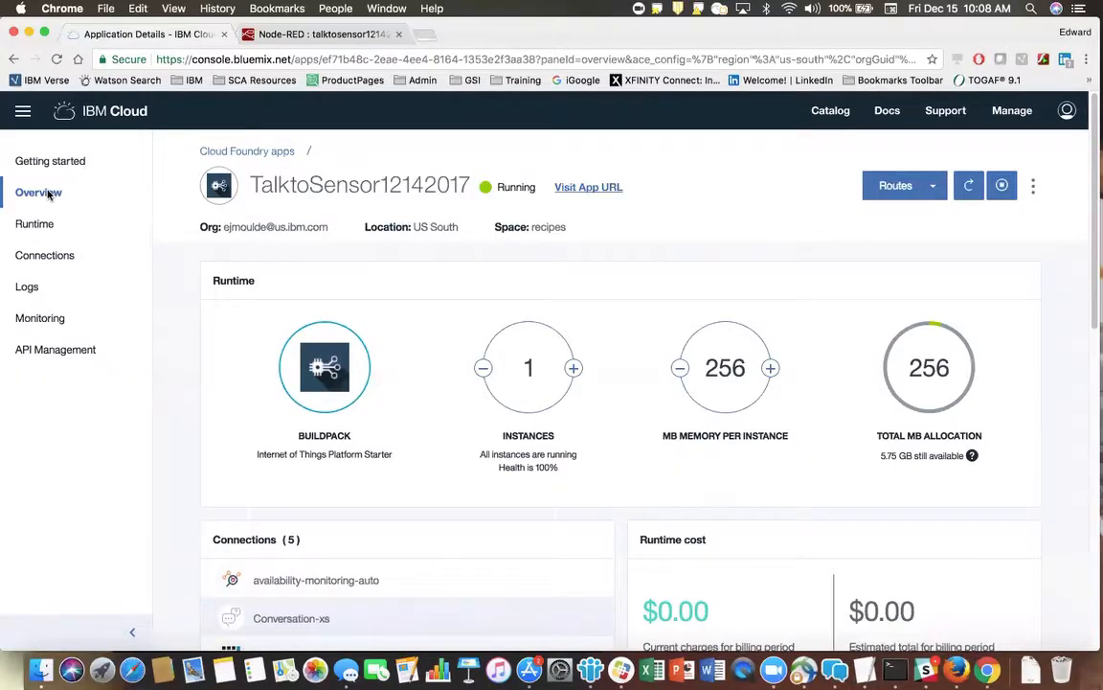
scroll(1095, 402, down, 5)
scroll(1095, 403, down, 3)
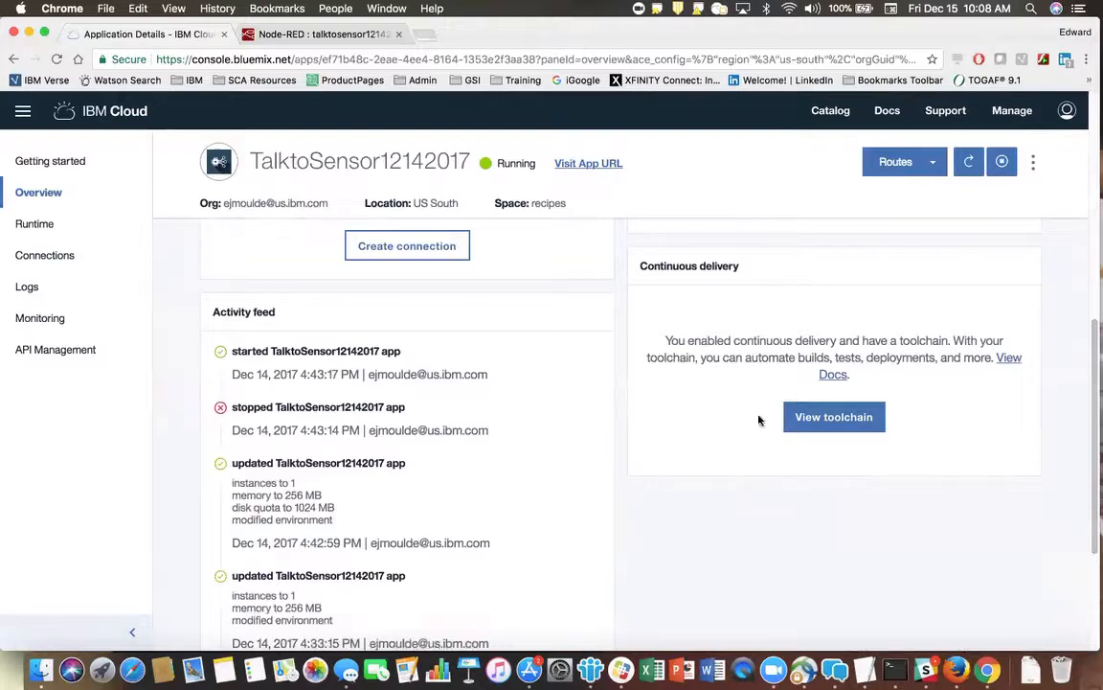
click(834, 419)
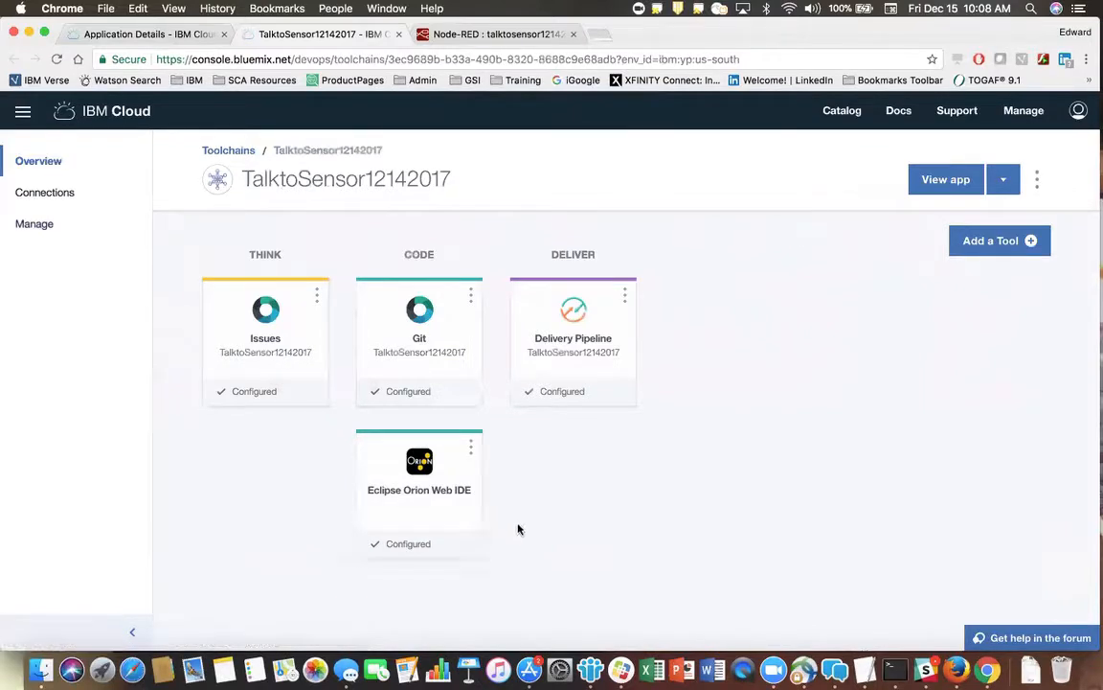
Open package.json in the Eclipse Orion Web IDE and highlight the node-red-nodes-cf-sqldb-dashdb dependency line.
click(412, 485)
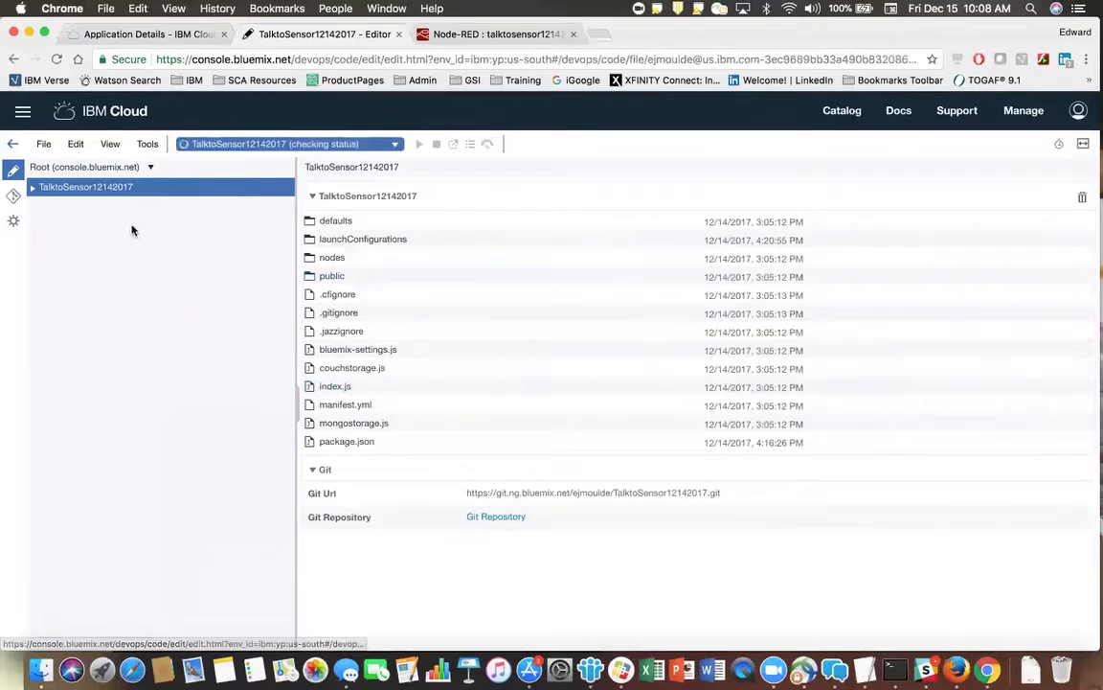
click(341, 444)
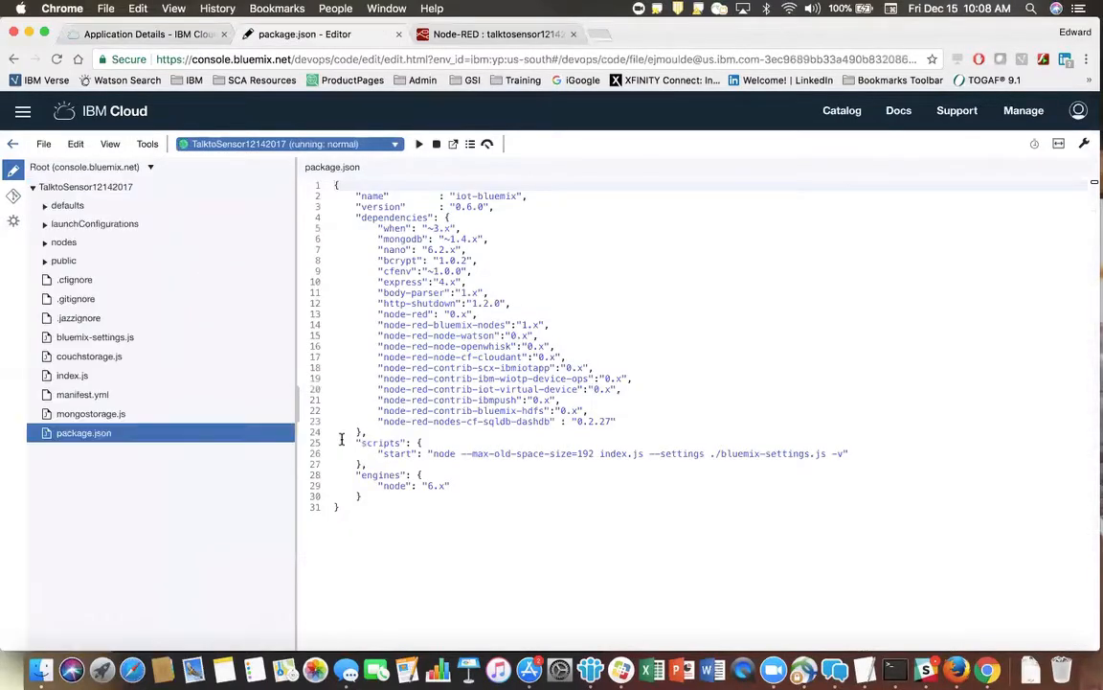
click(373, 424)
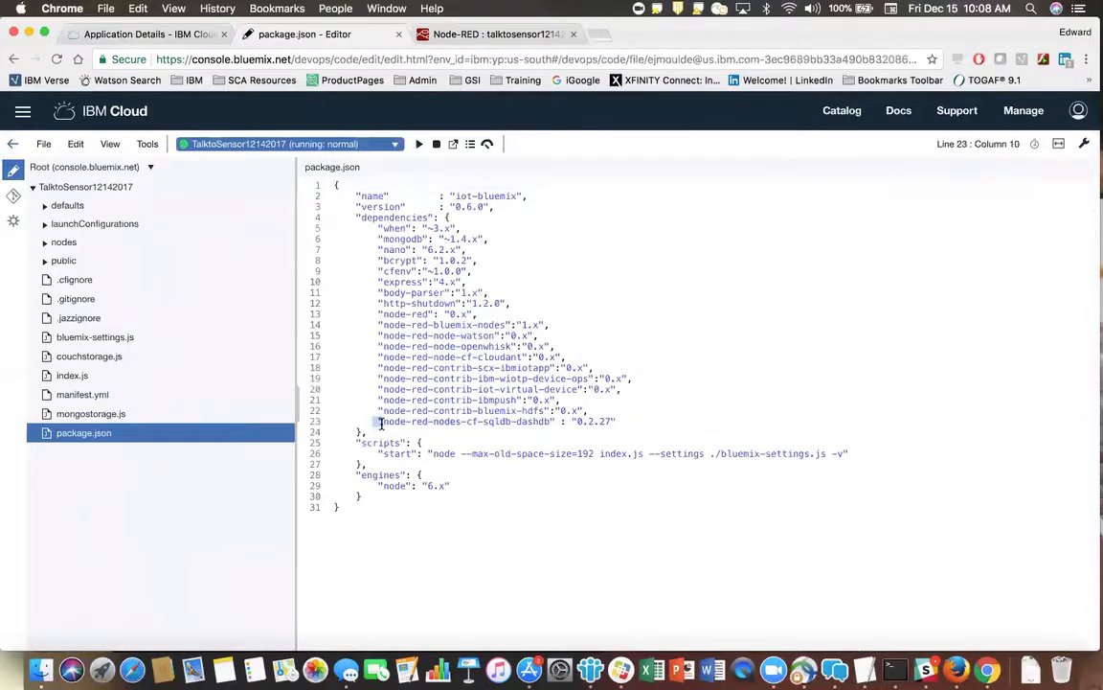
drag(374, 424, 632, 415)
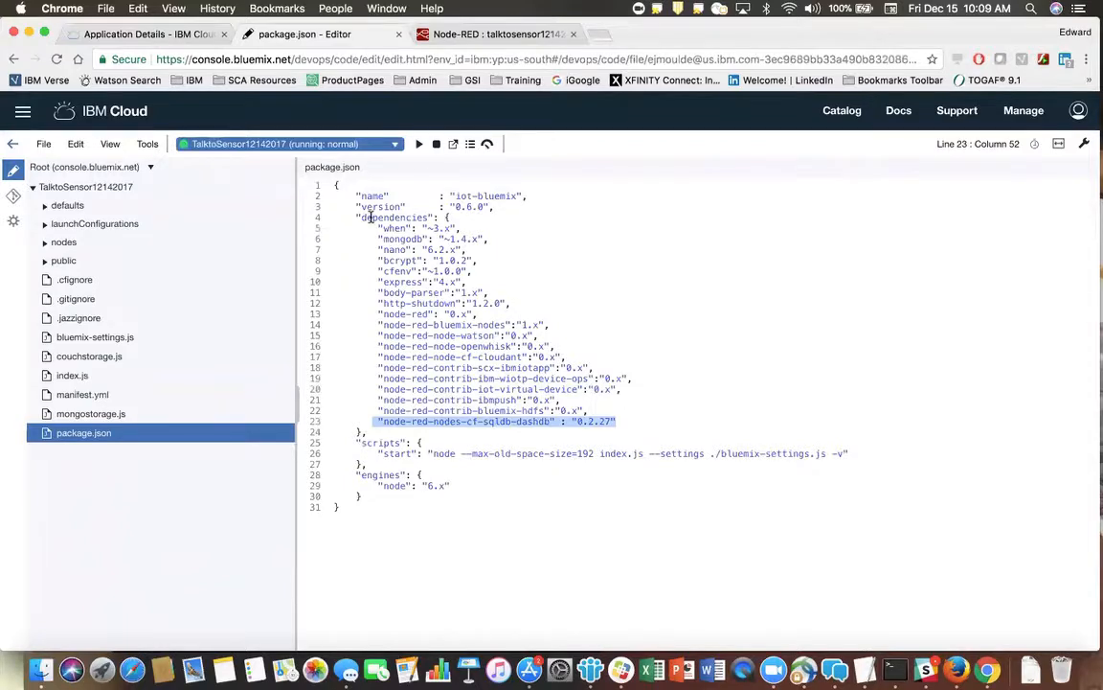
mouse_move(370, 216)
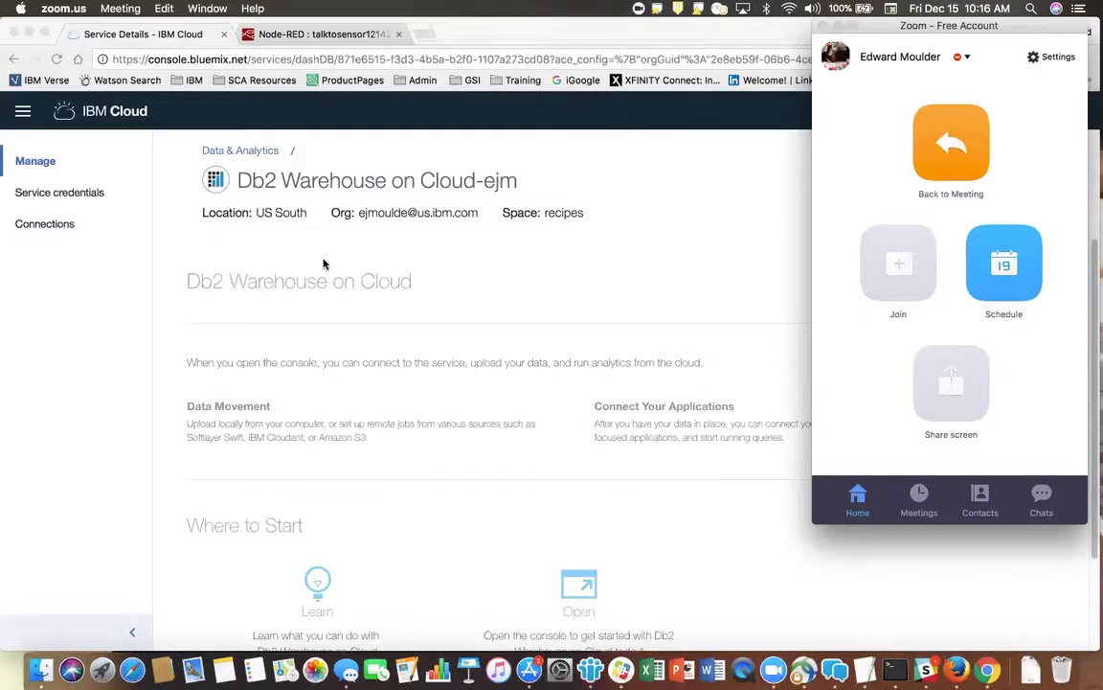
Return to the browser in full screen and open the Db2 Warehouse on Cloud-ejm service console.
click(293, 238)
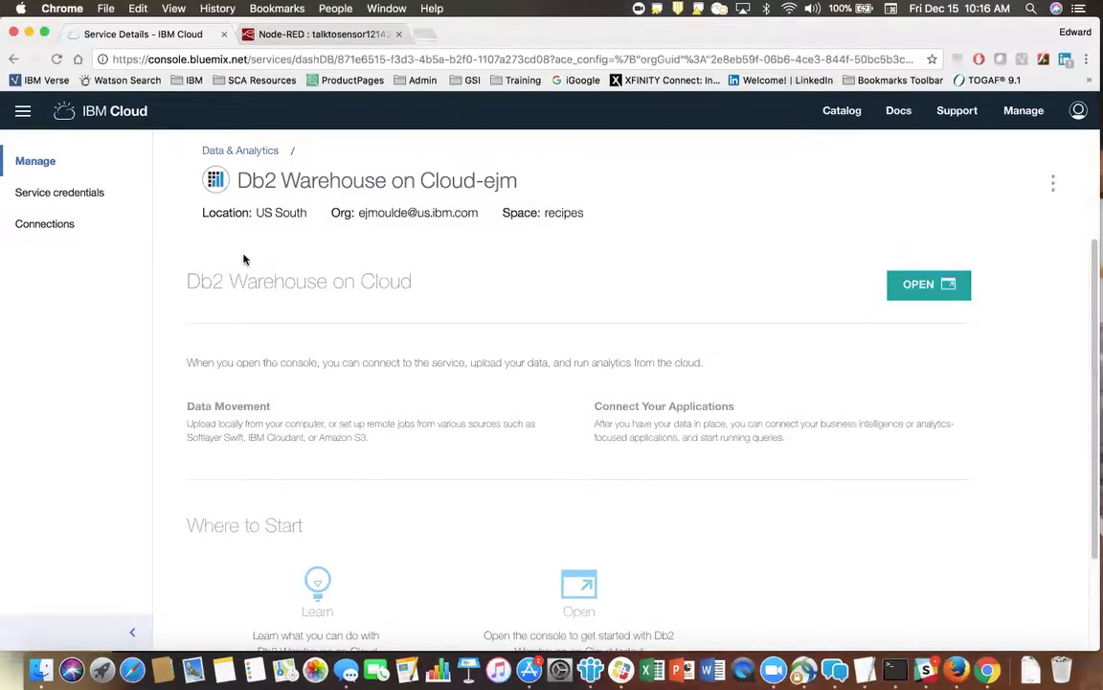
click(43, 33)
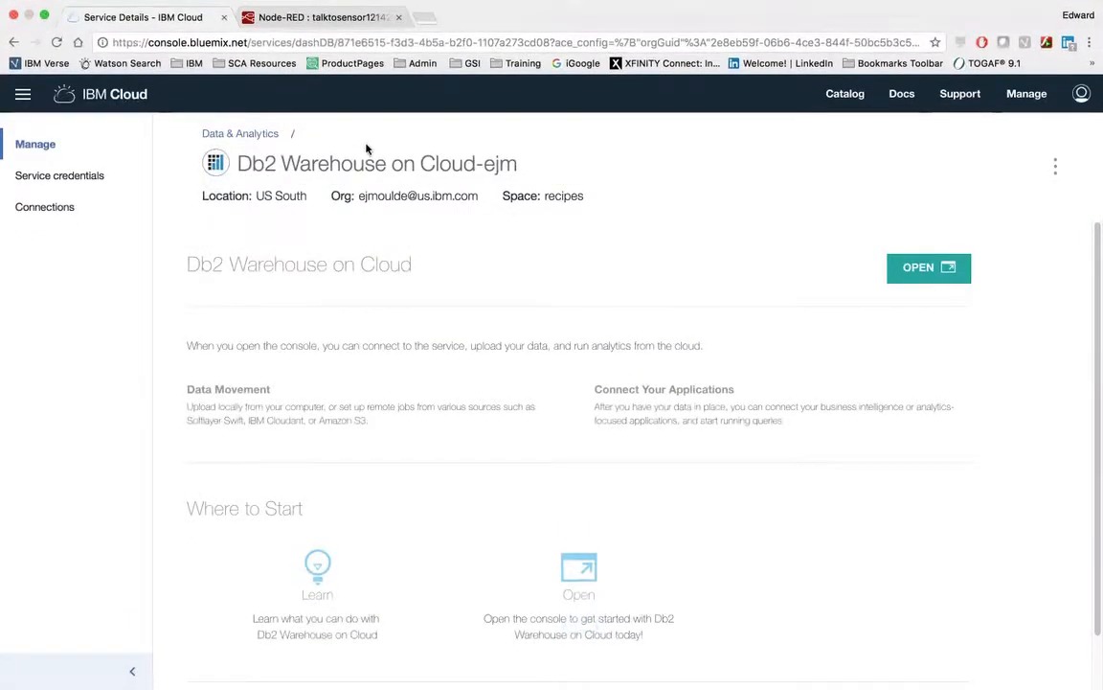
click(929, 268)
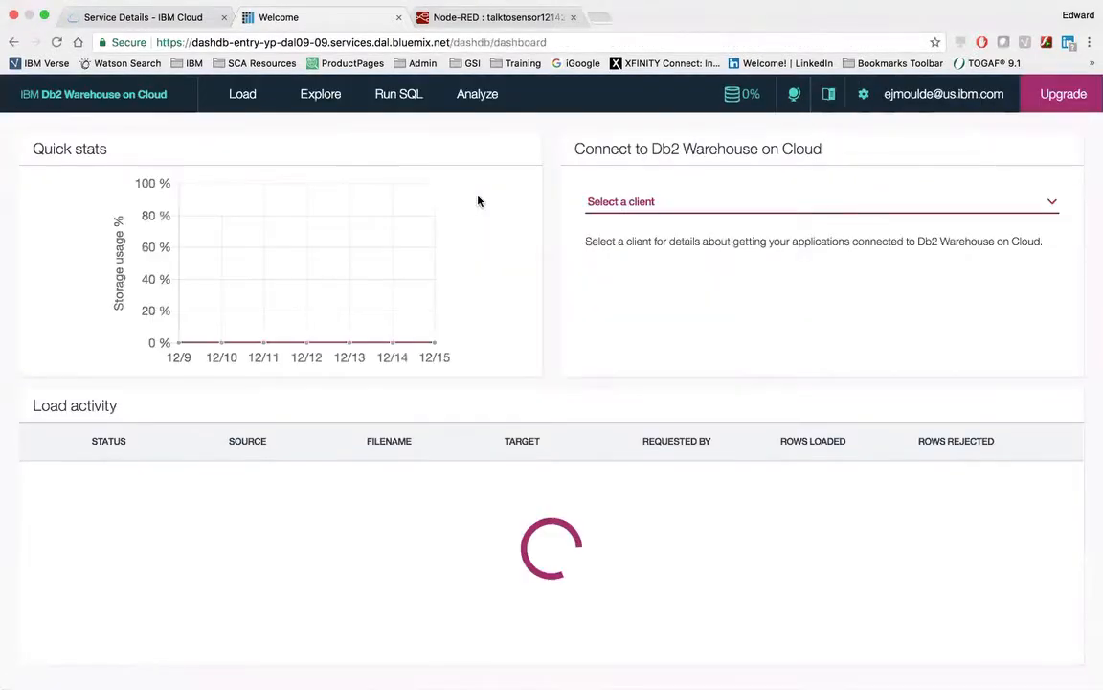
Explore the DASH11607 schema and view the data rows of its TIDATA table.
click(322, 94)
click(58, 255)
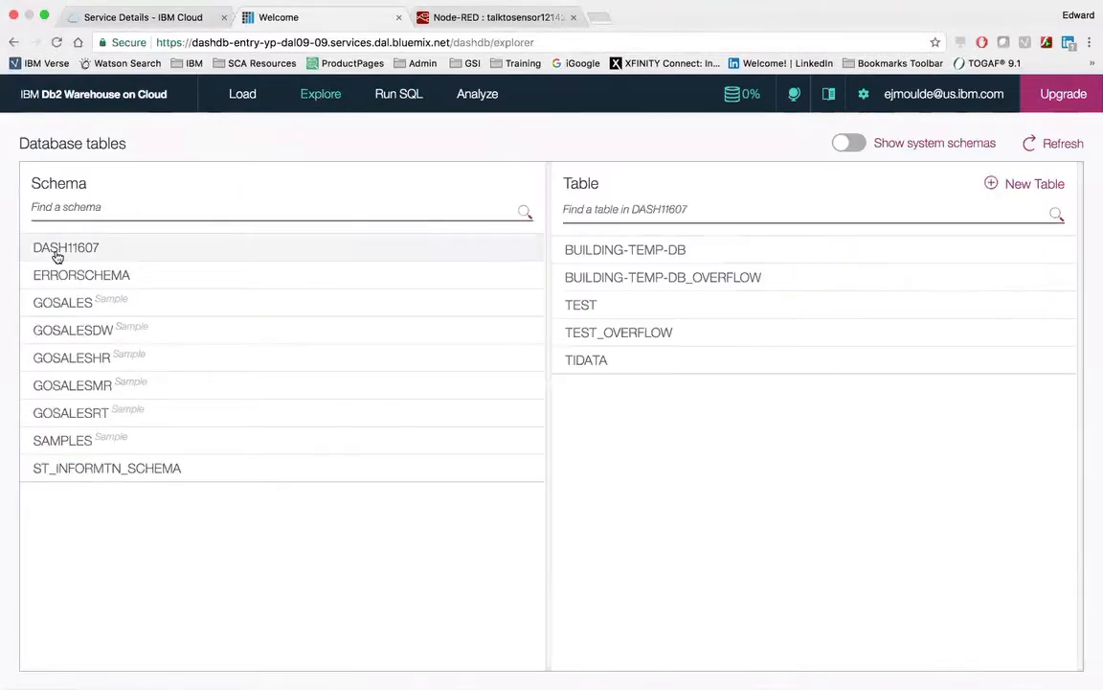
click(590, 364)
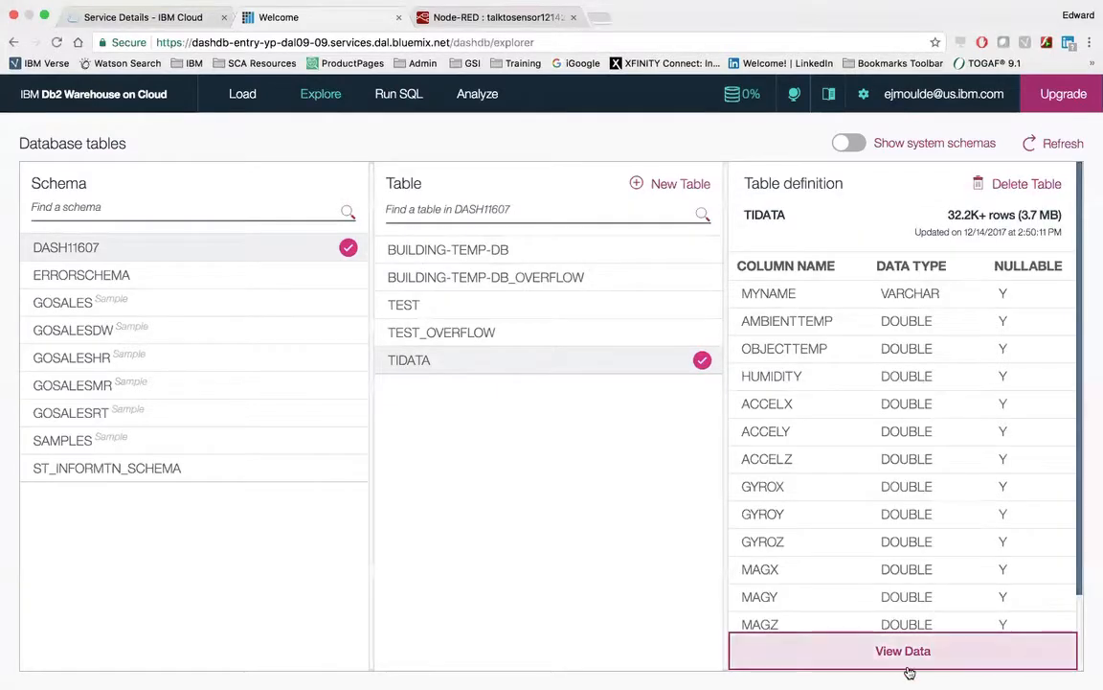
click(904, 659)
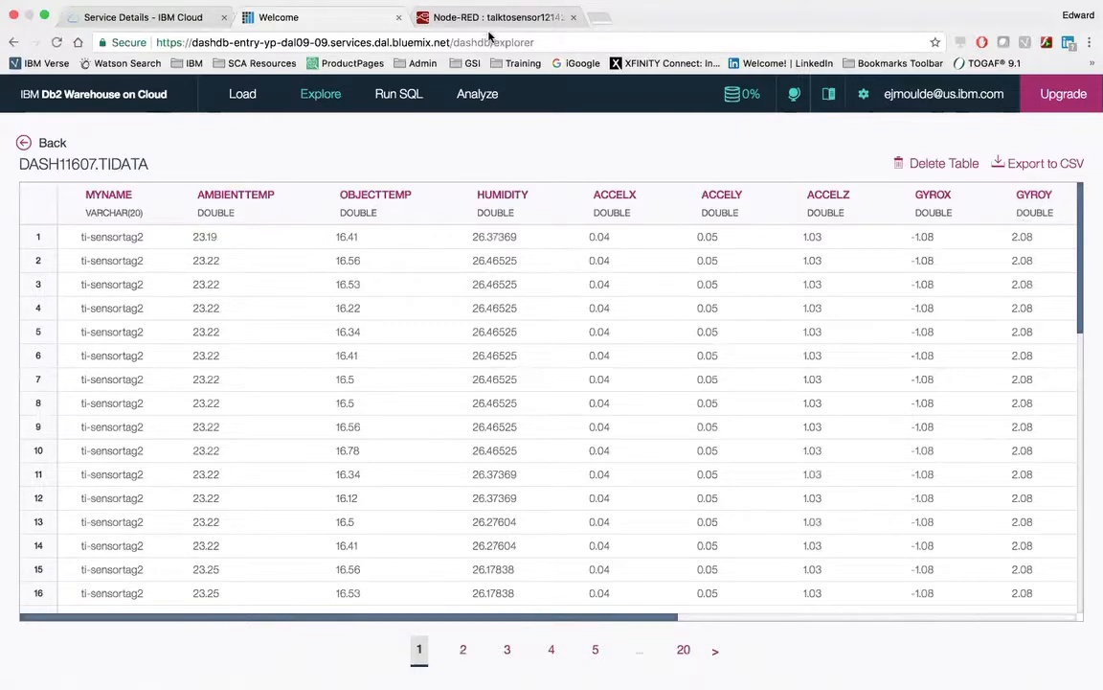
mouse_move(448, 2)
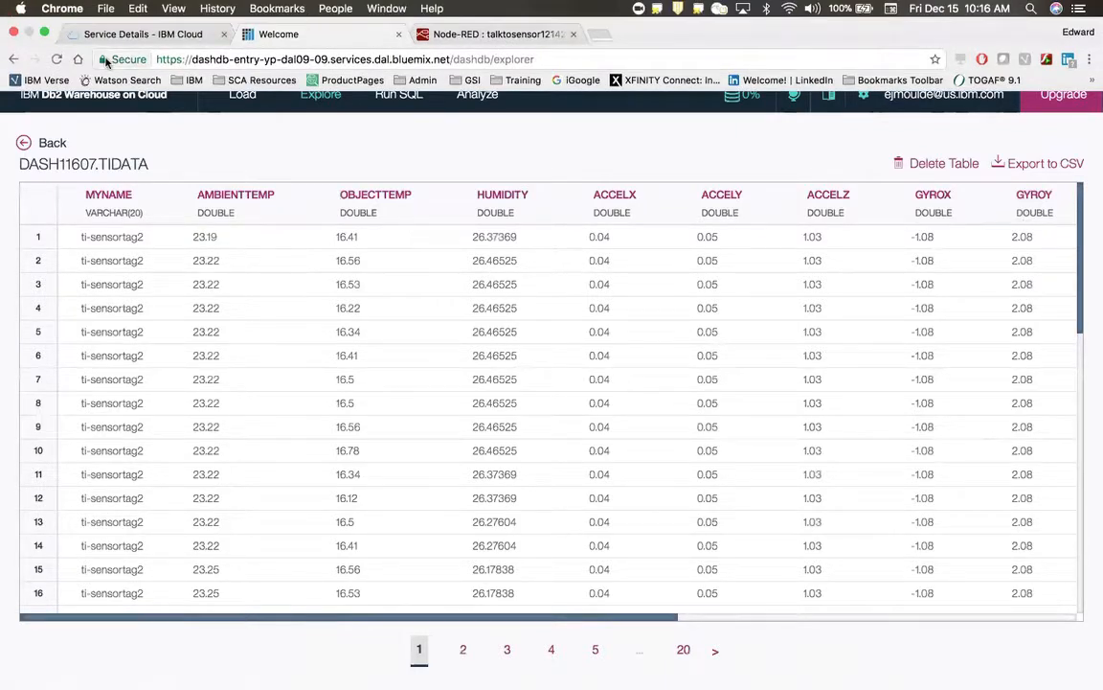
Open the Conversation-xs service from the TalktoSensor12142017 connections and launch its Watson Conversation tool in full-screen view.
click(42, 33)
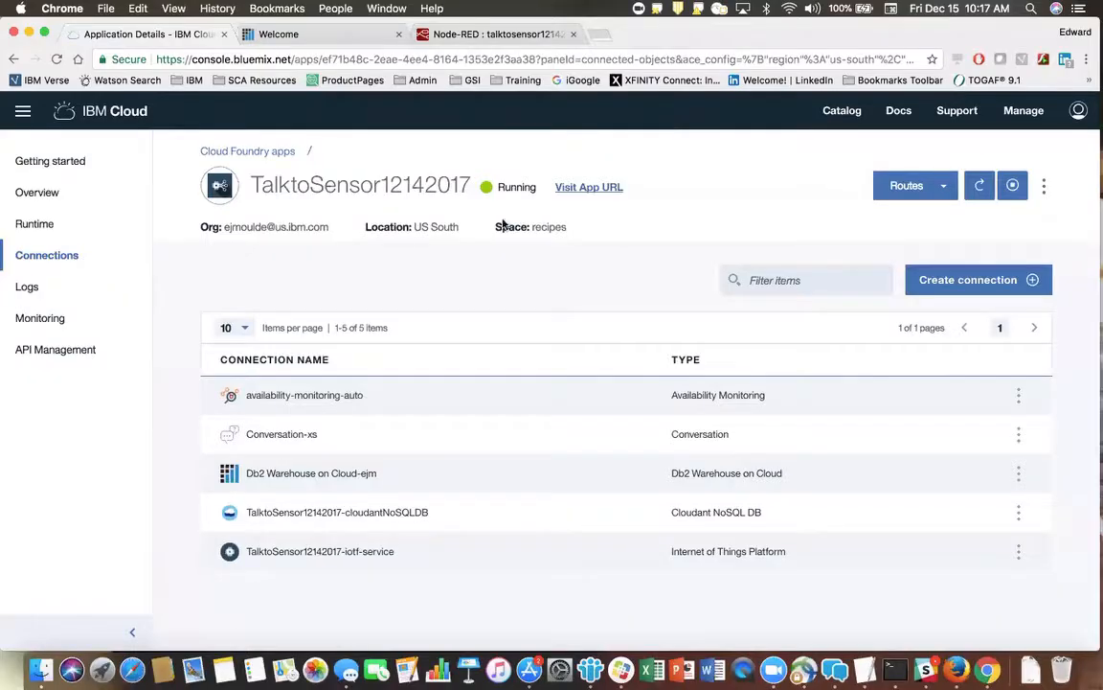
click(276, 437)
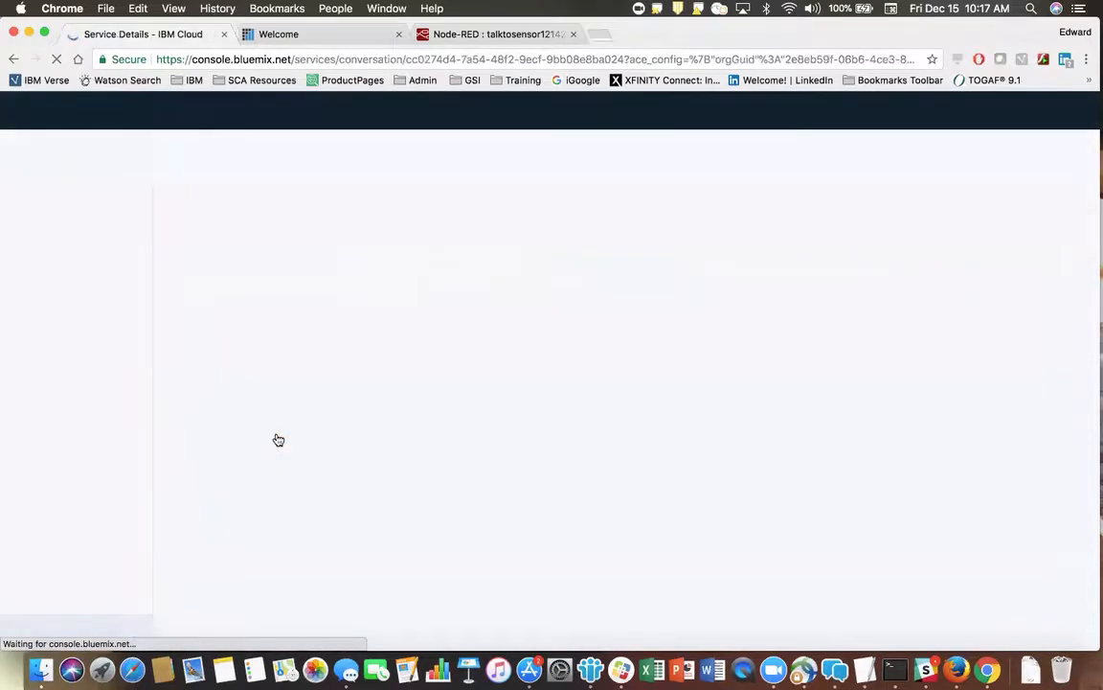
click(43, 35)
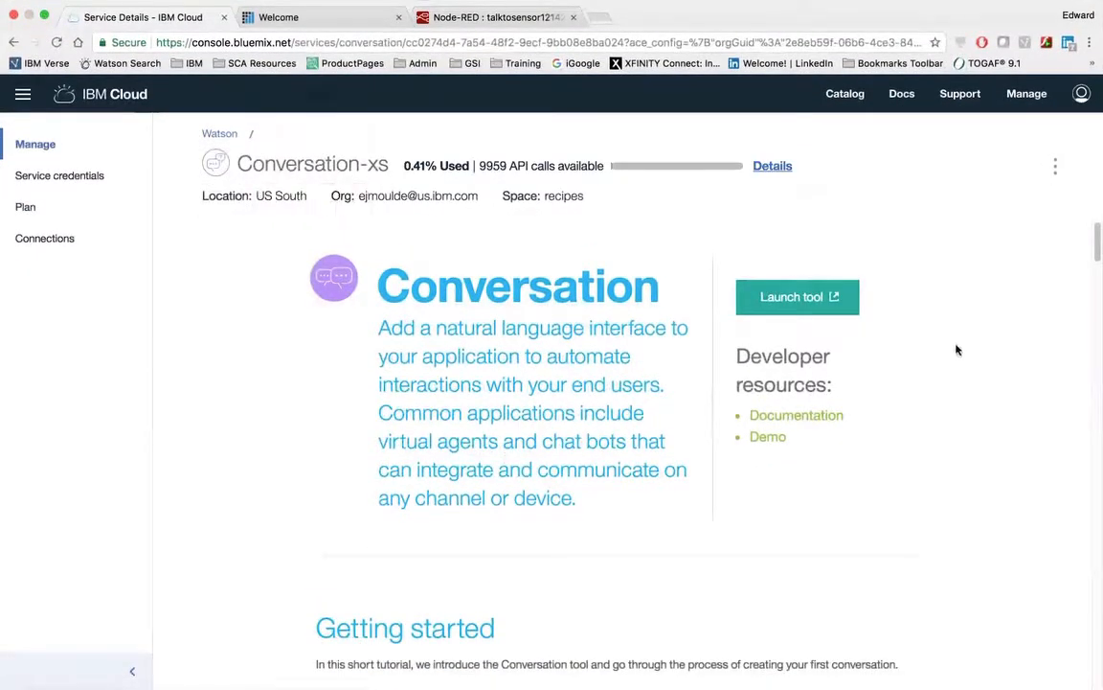
click(793, 299)
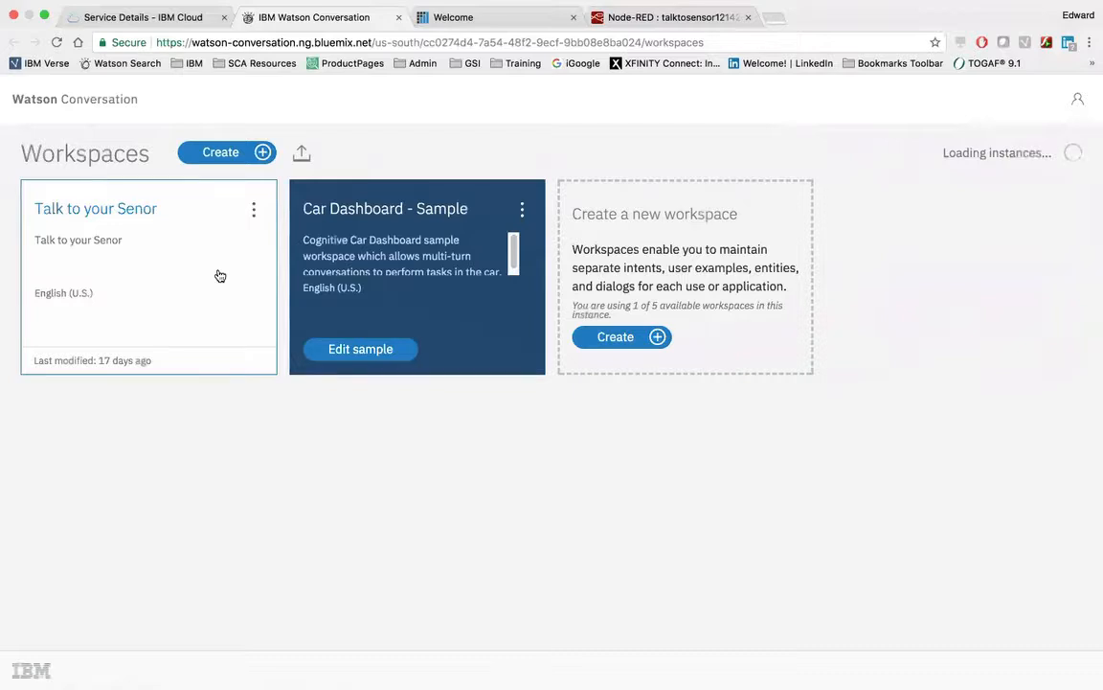
Start a workspace import, select TalkToYourSensor-WatsonConversation.json in the TalkToYourSensor-master documents folder, and cancel the import.
click(300, 157)
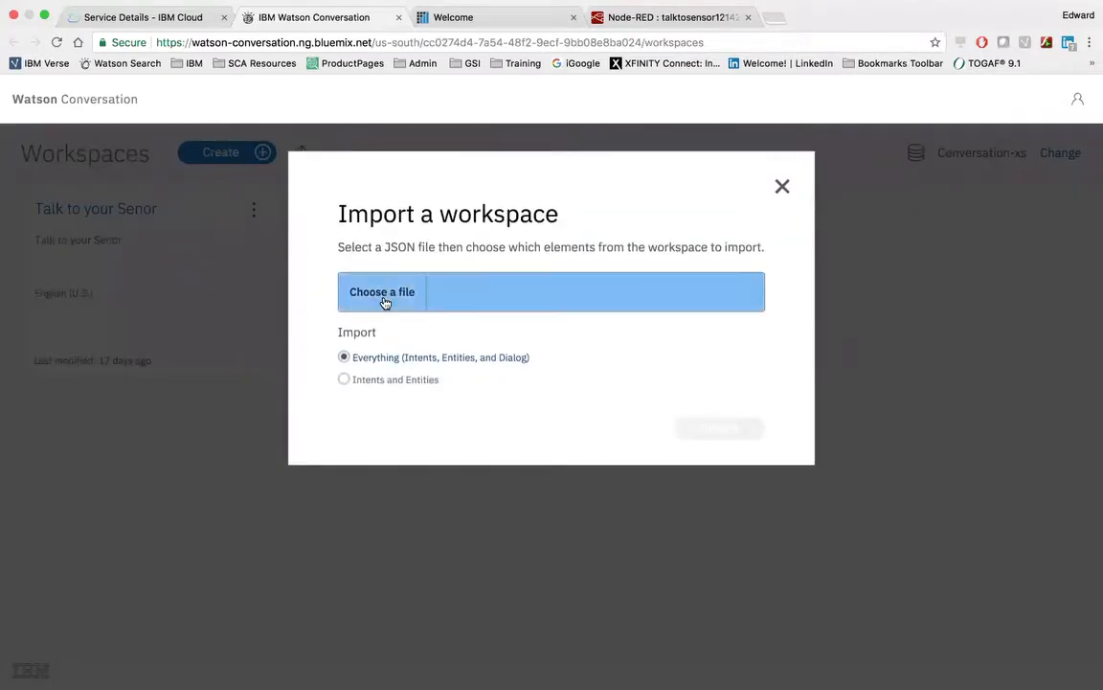
click(384, 298)
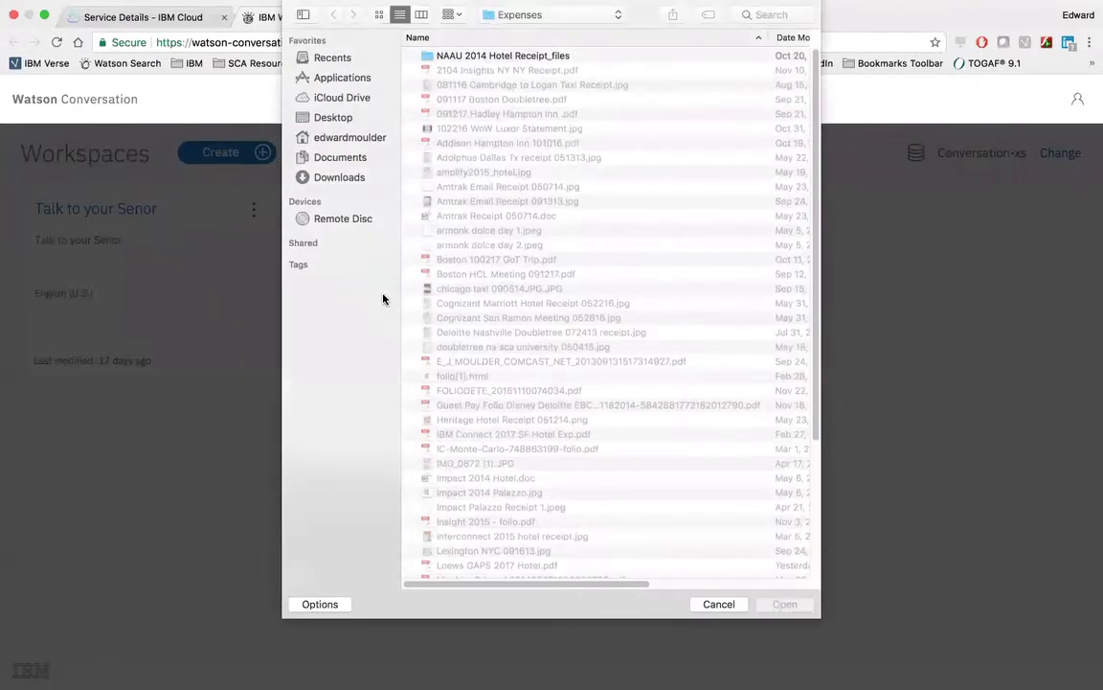
click(330, 158)
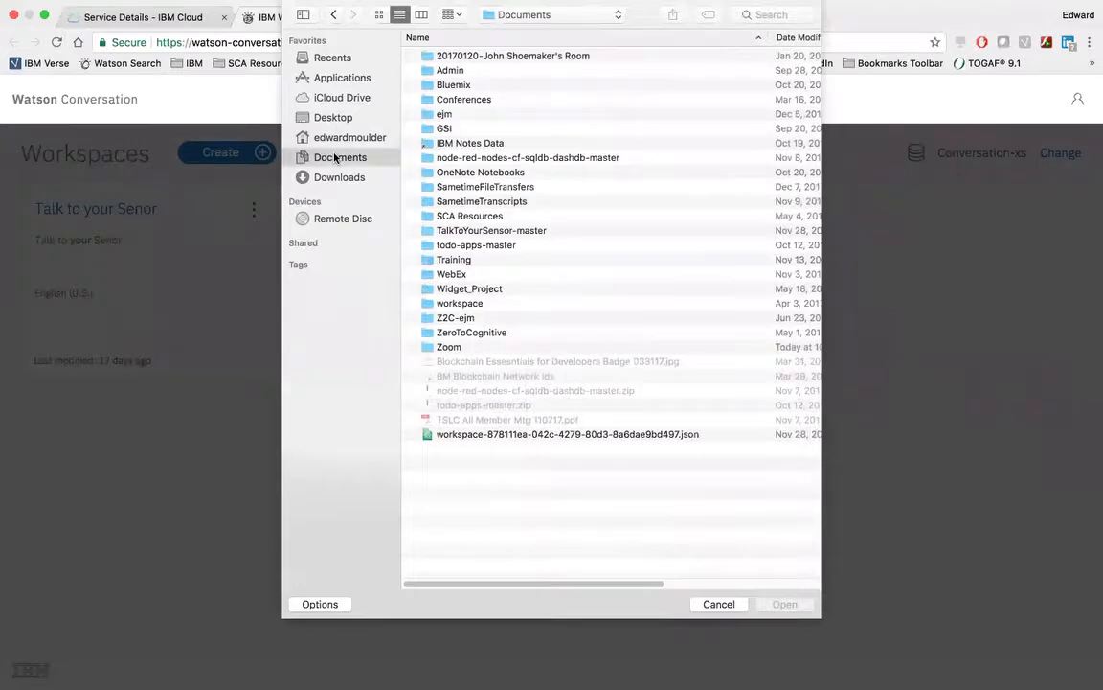
double_click(474, 230)
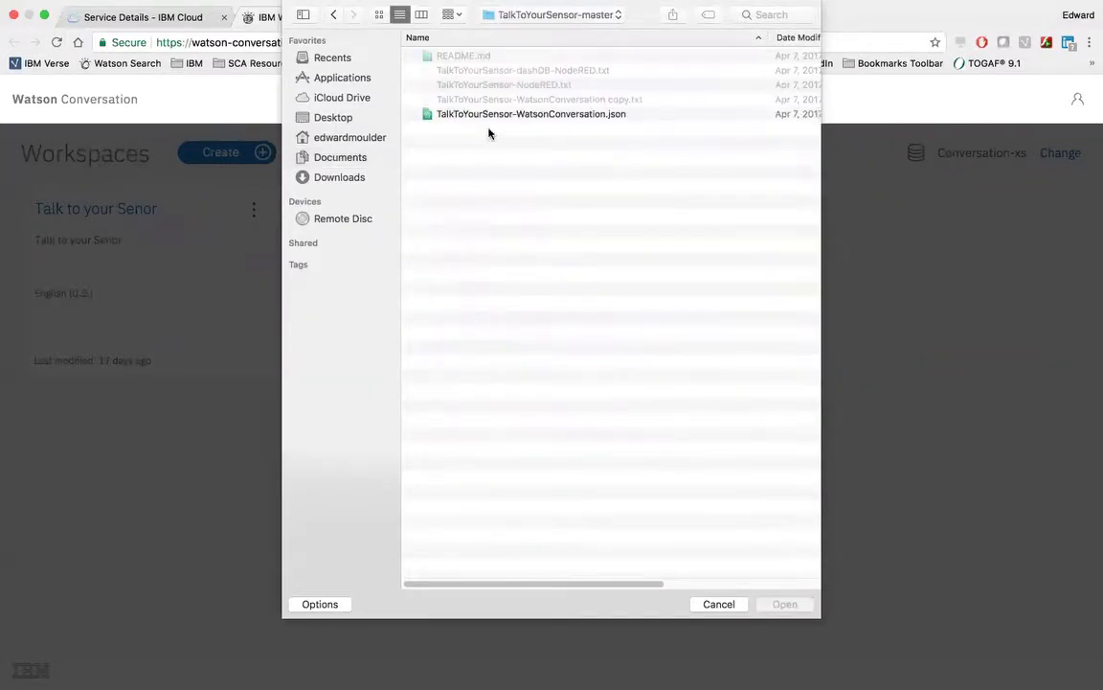
click(524, 116)
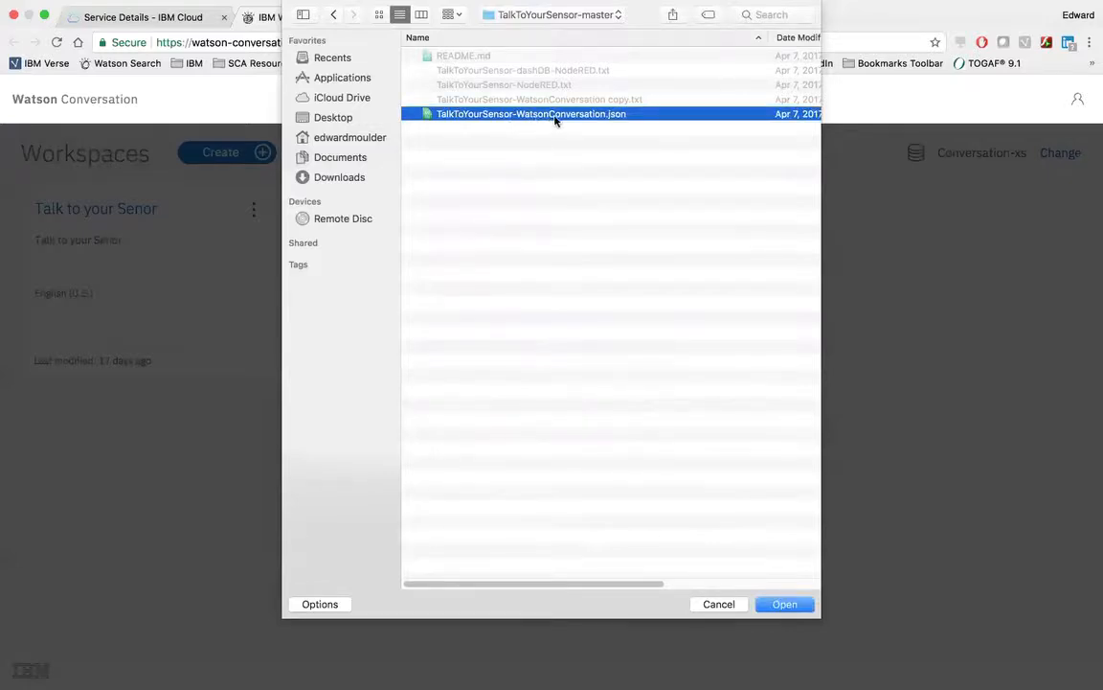
click(728, 606)
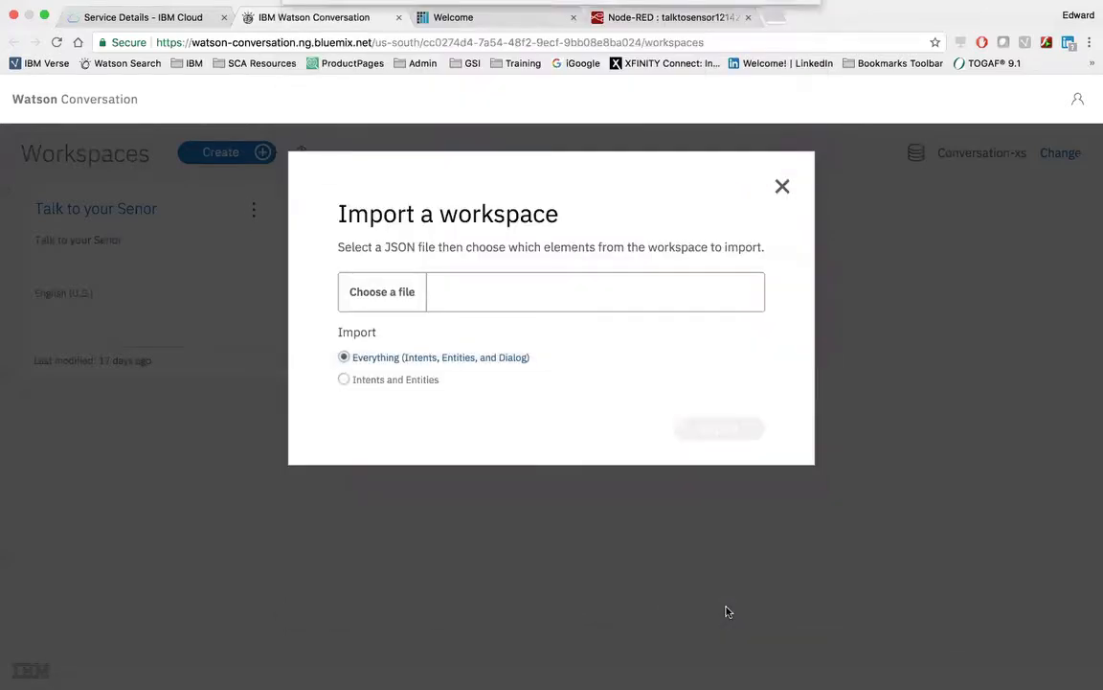
click(783, 186)
Open the Talk to your Senor workspace and view its intents, entities and dialog nodes.
click(122, 209)
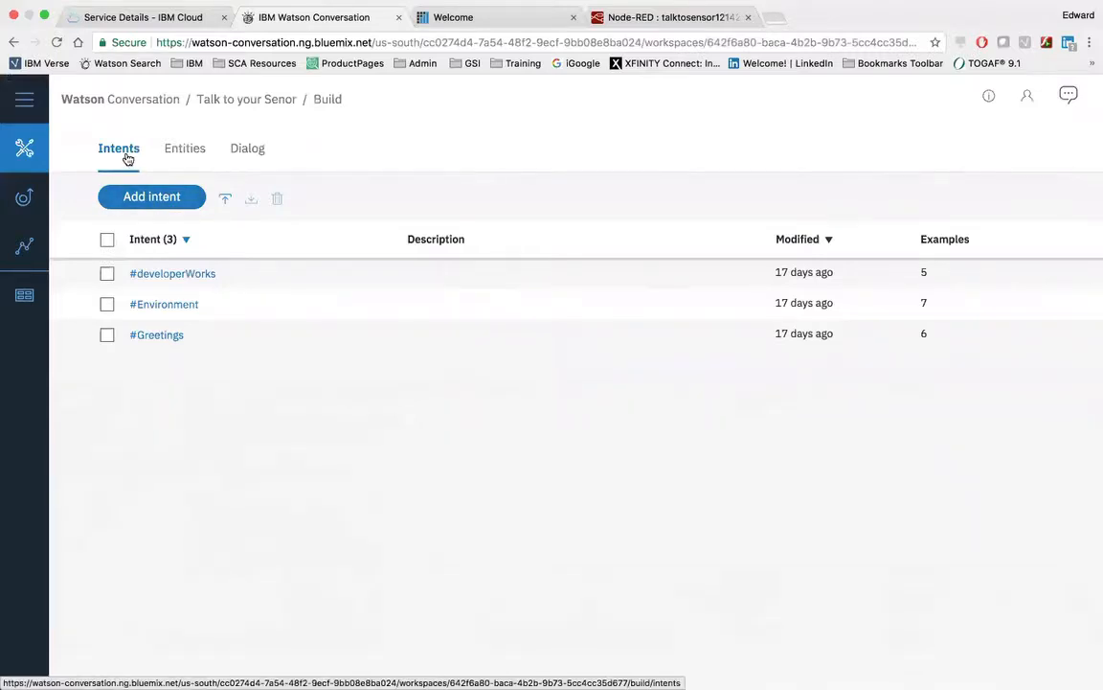
click(183, 154)
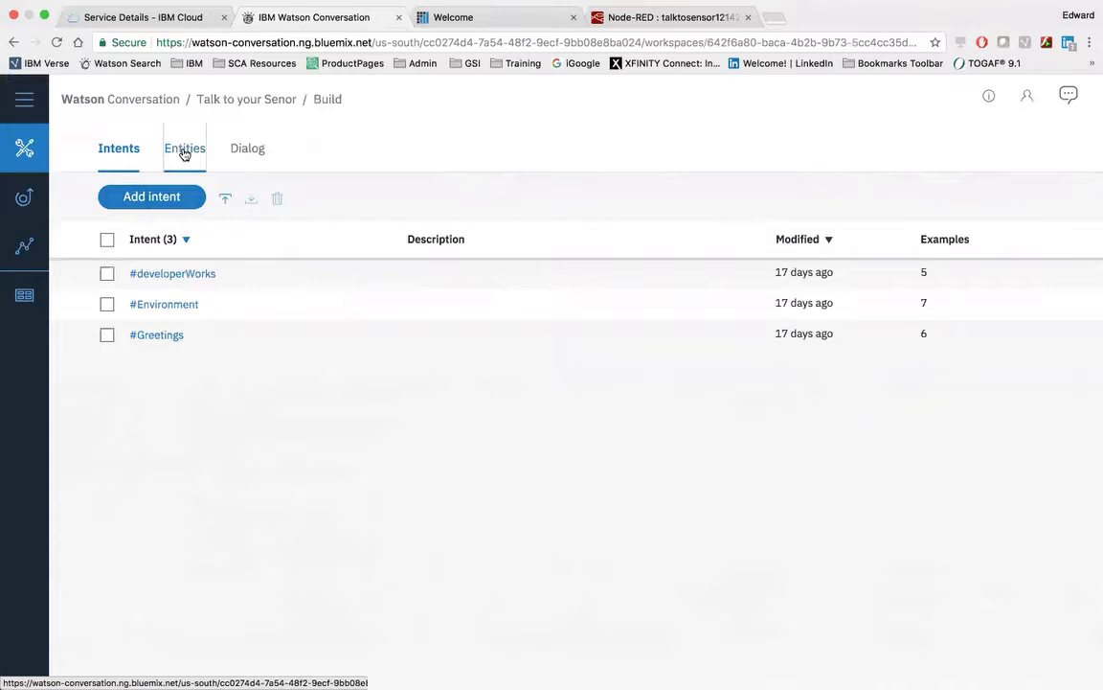
click(248, 150)
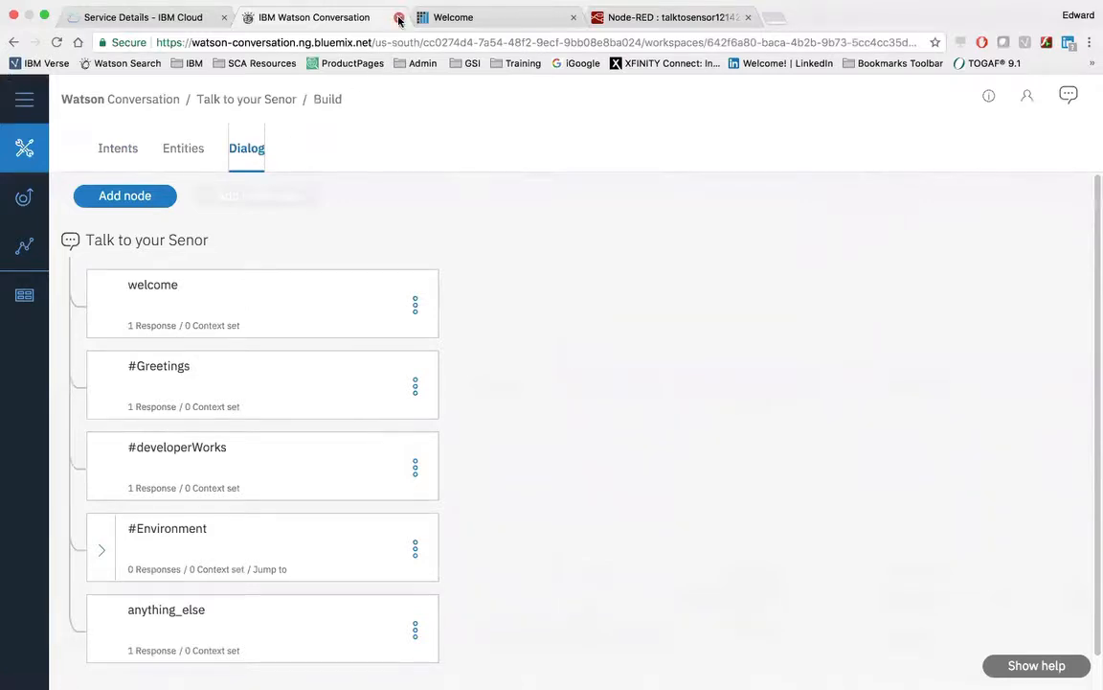
Leave full-screen view and select the entire text of TalkToYourSensor-WatsonConversation copy.txt in TextEdit.
mouse_move(578, 3)
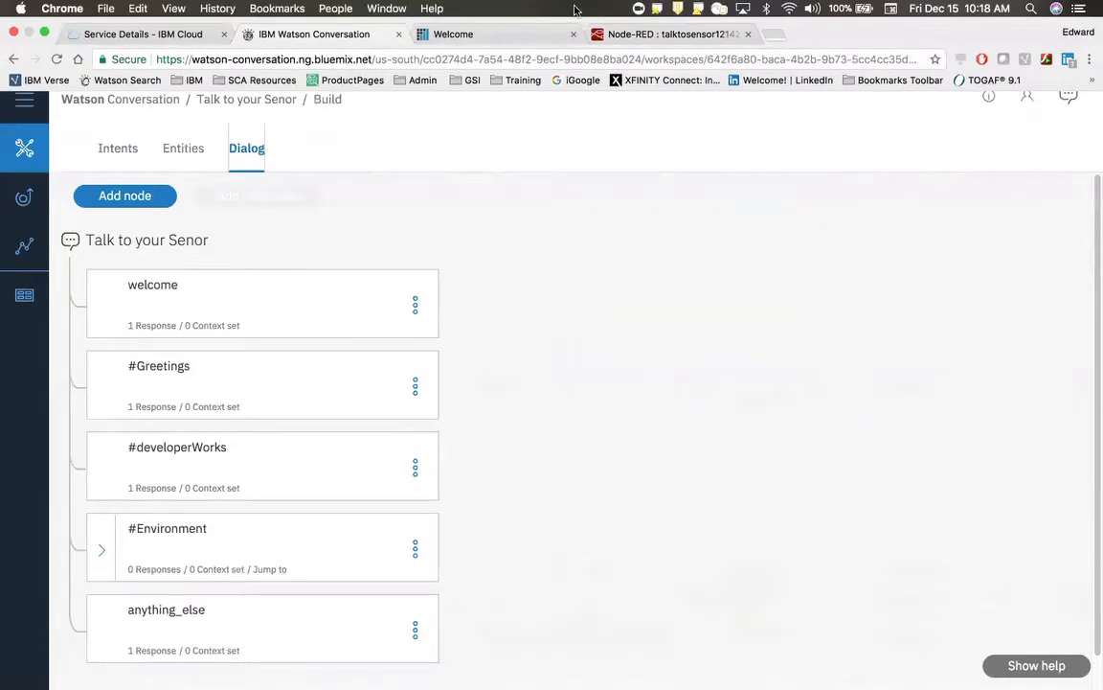
click(42, 35)
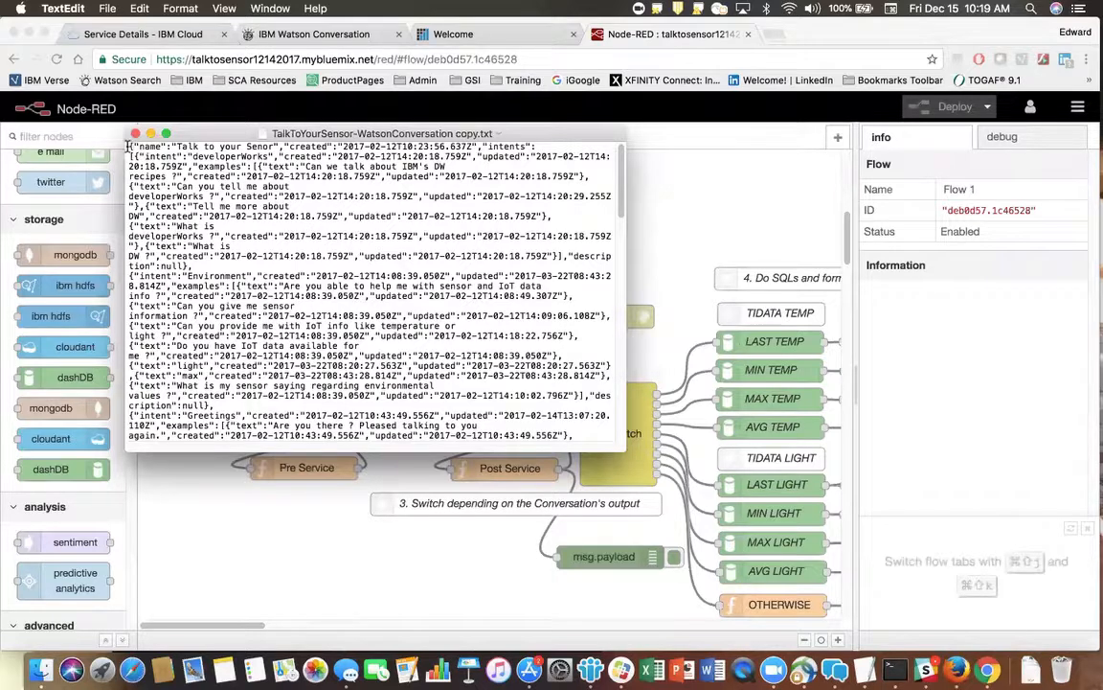
drag(129, 146, 419, 432)
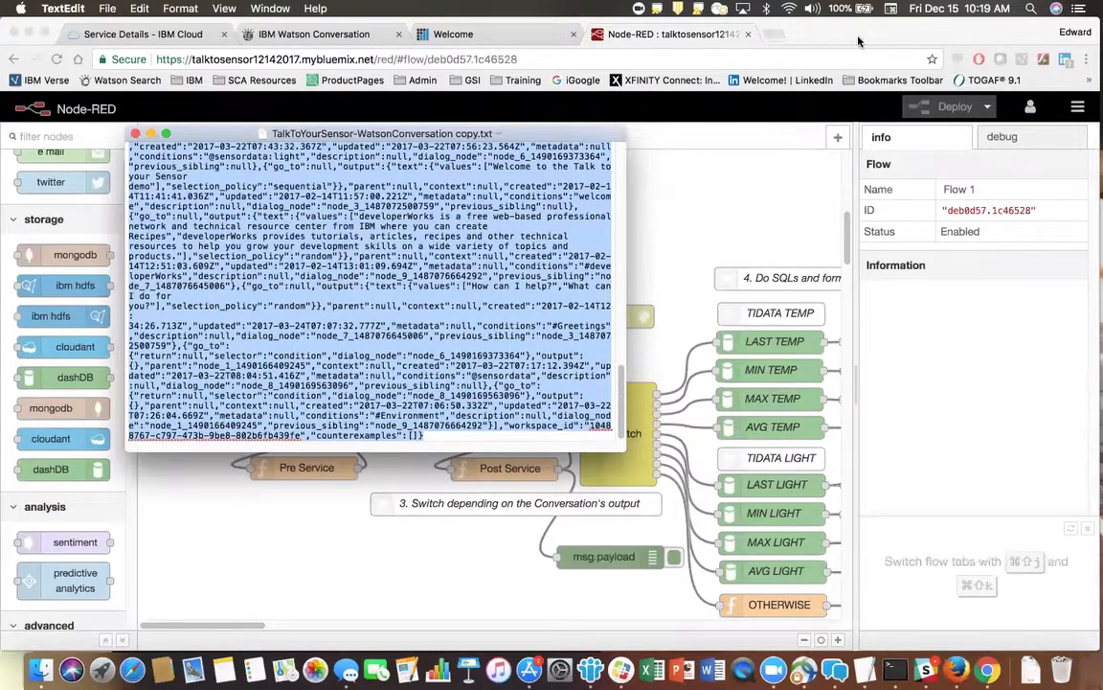
Return to Node-RED in Chrome, open the clipboard import for nodes, and cancel it.
click(776, 35)
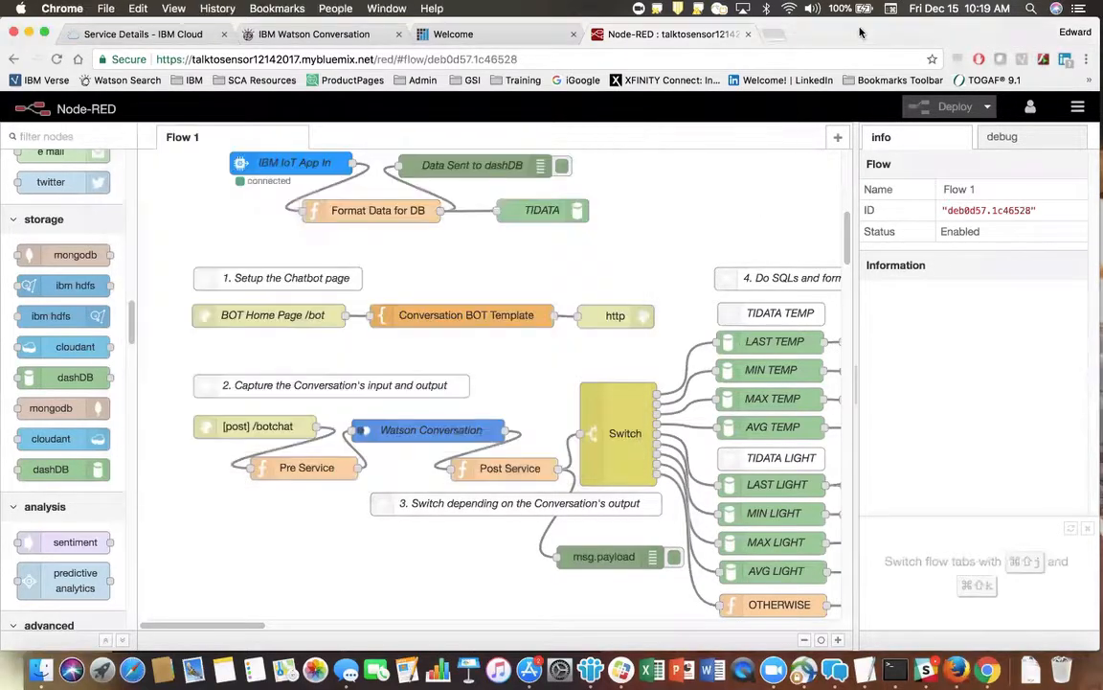
click(1077, 107)
mouse_move(962, 172)
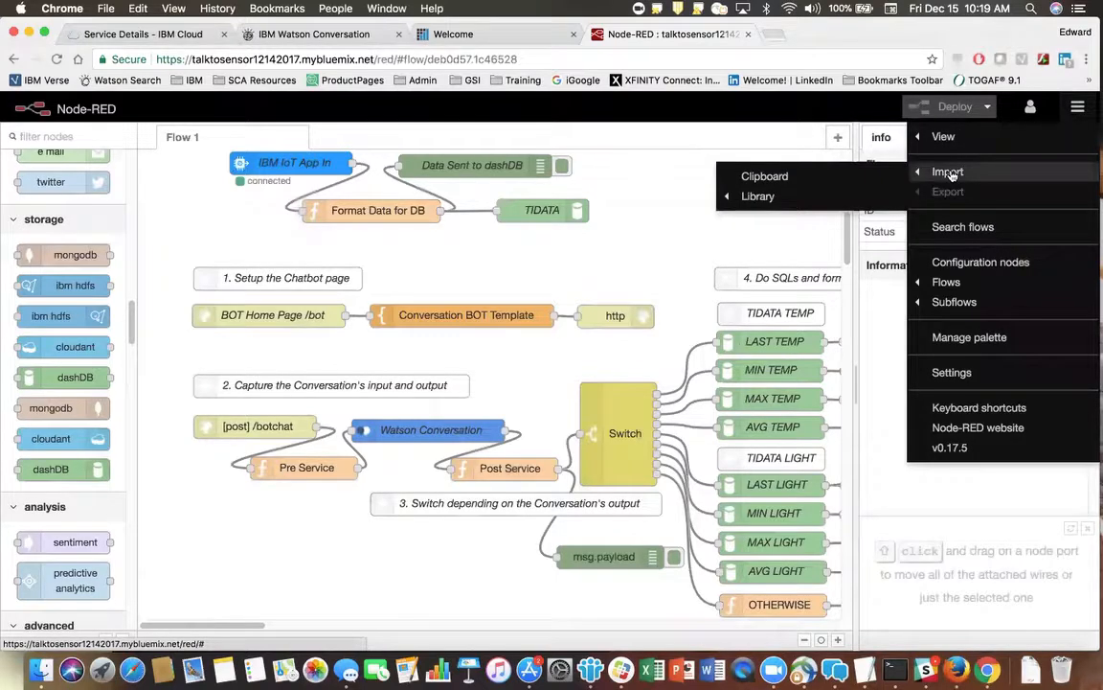
click(777, 179)
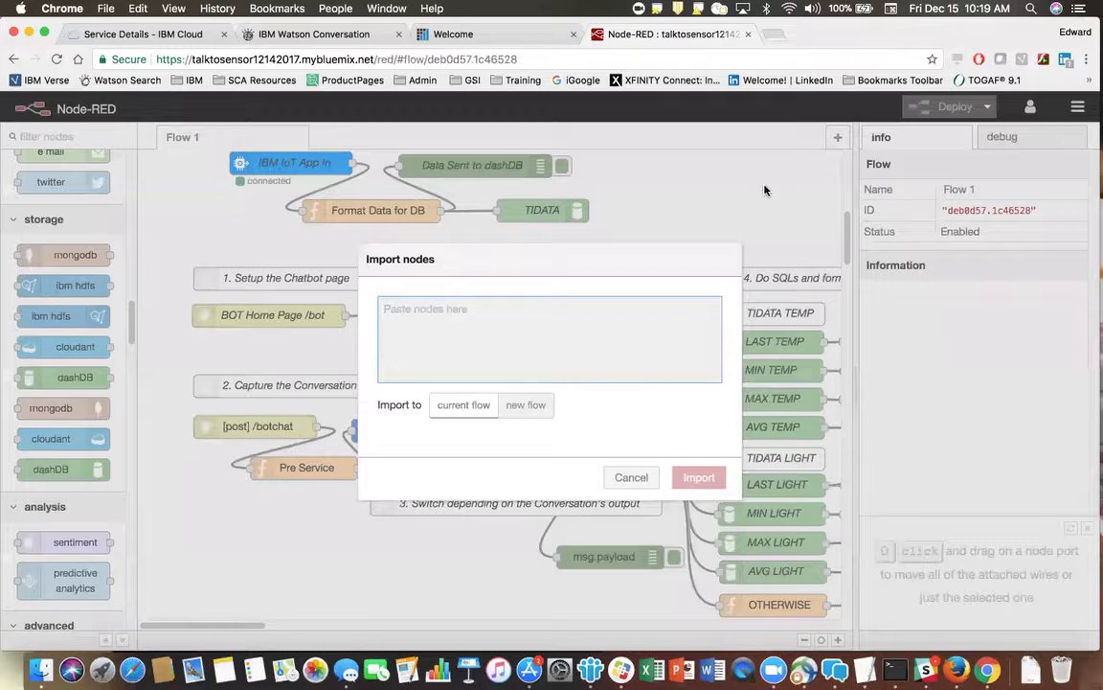
click(631, 477)
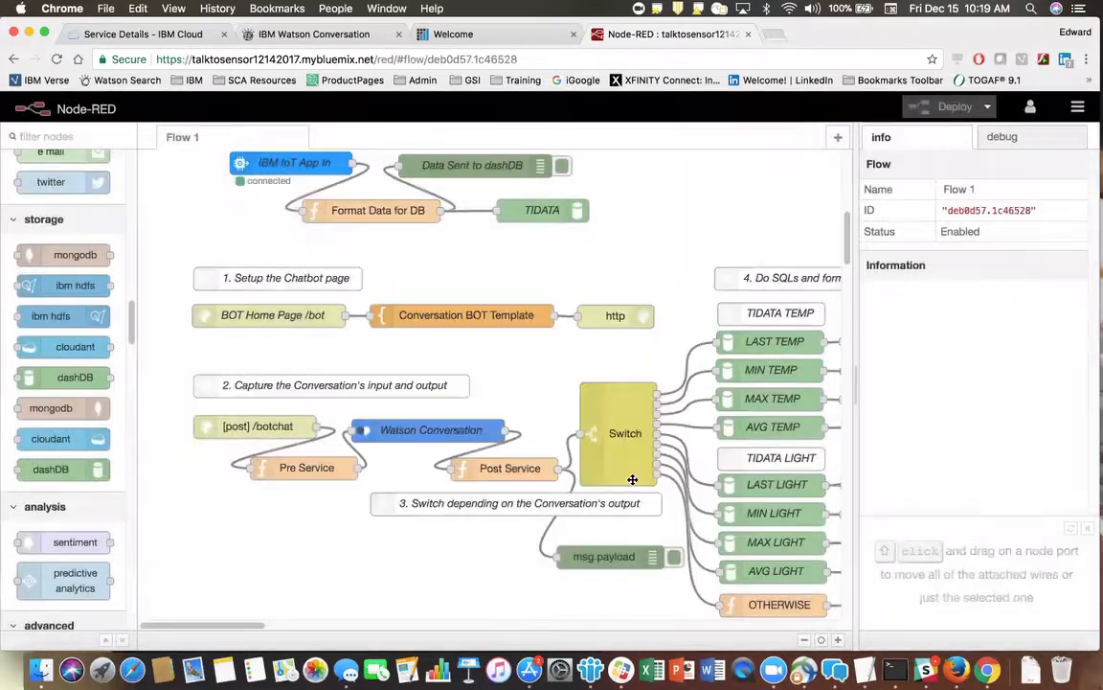
Examine Flow 1 from the chatbot and Watson Conversation nodes through the Switch to the TIDATA temperature and light queries.
mouse_move(847, 238)
mouse_down()
mouse_move(859, 293)
mouse_move(850, 254)
mouse_up()
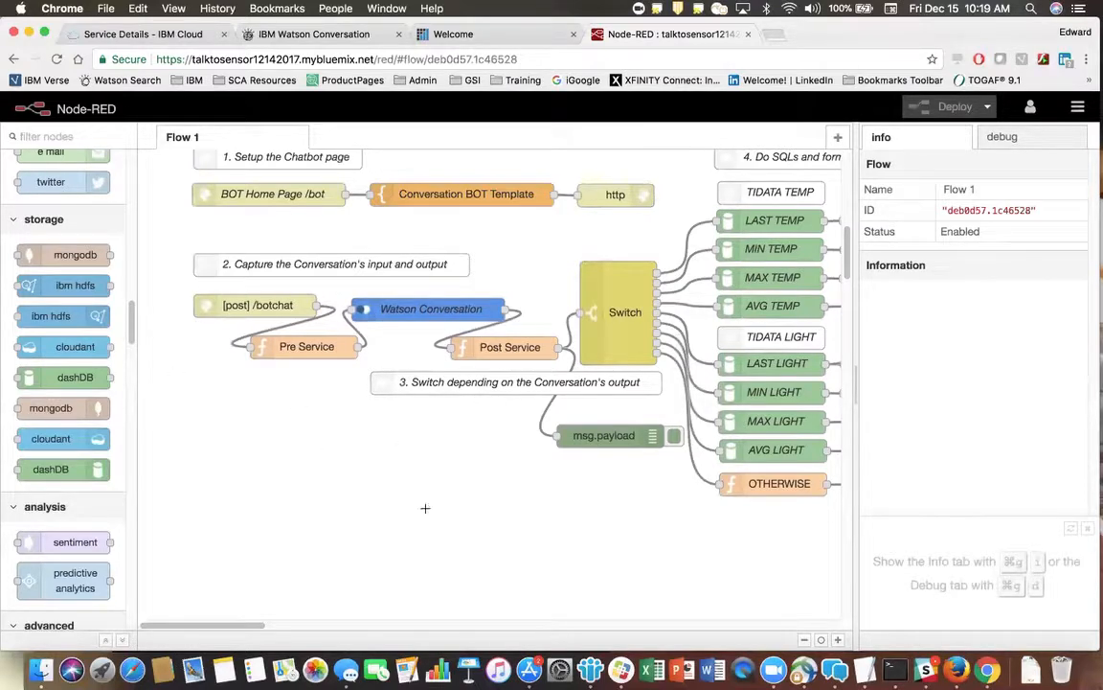
drag(197, 624, 275, 625)
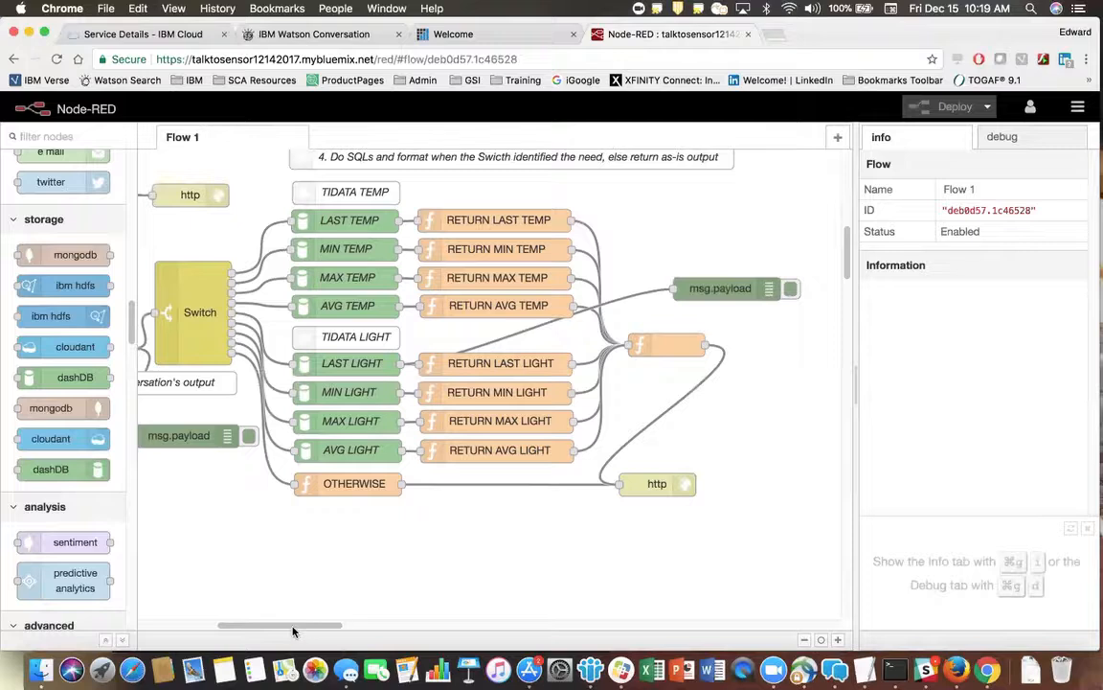
drag(293, 630, 235, 624)
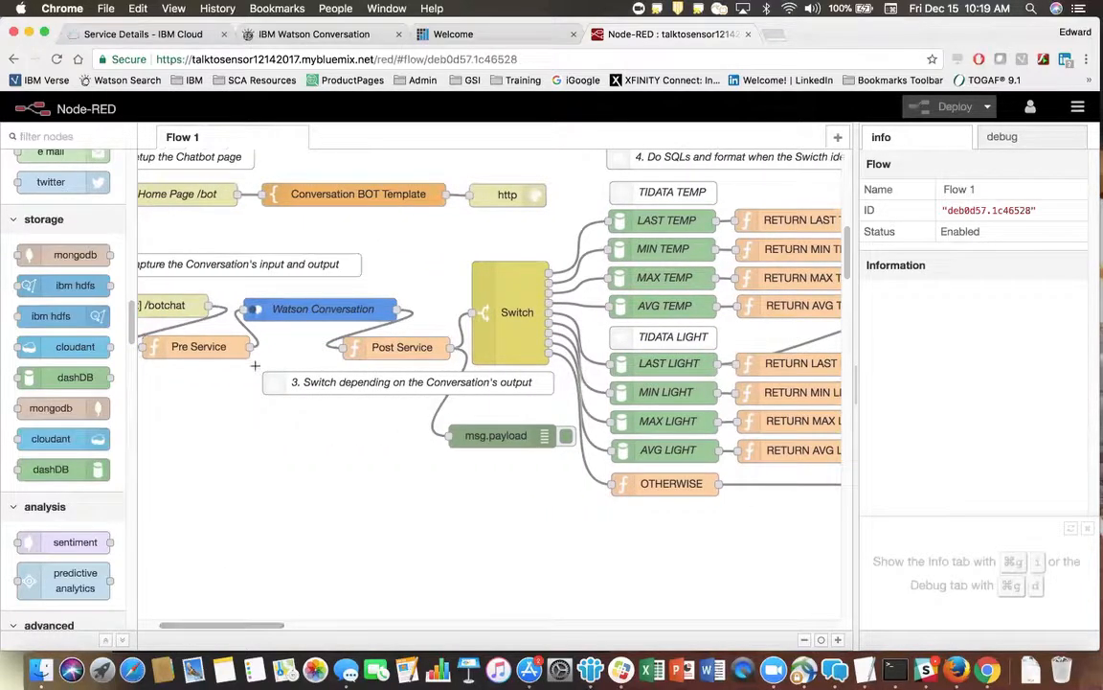
Return to Watson Conversation in full-screen view and copy the workspace ID from the Talk to your Senor workspace details.
click(44, 33)
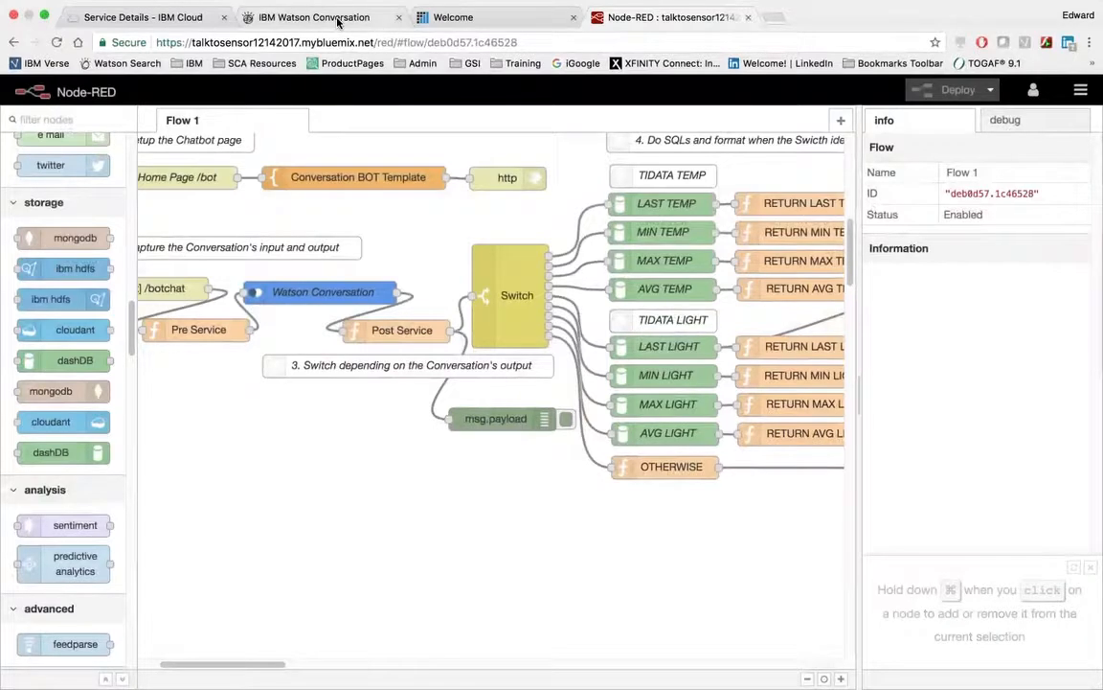
click(335, 19)
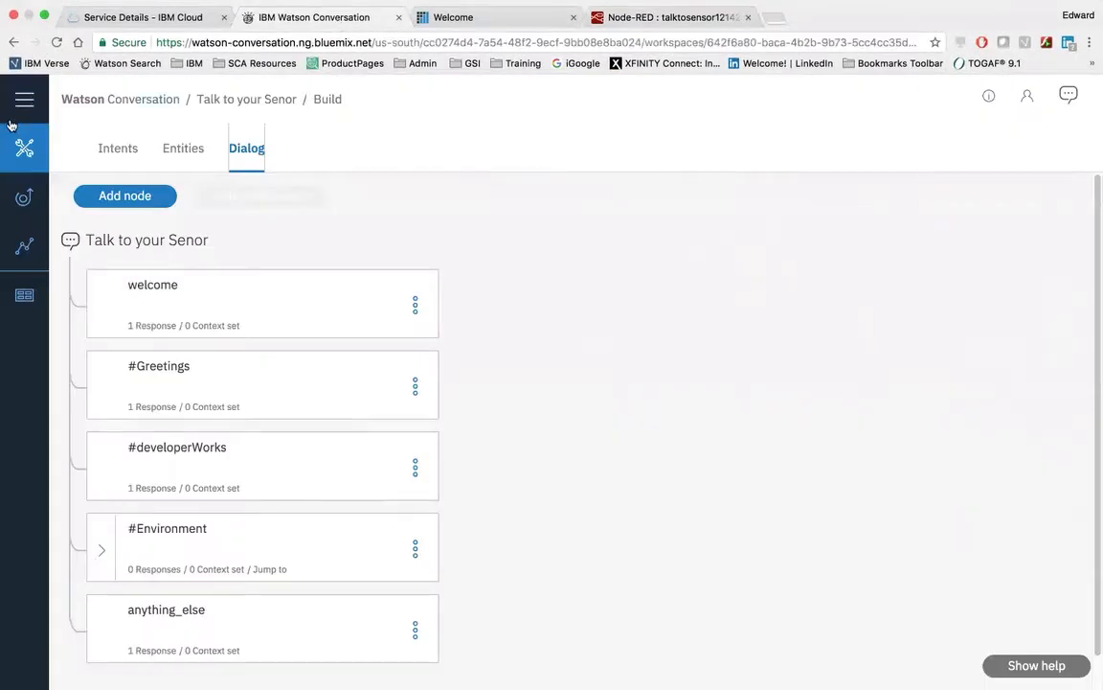
click(90, 99)
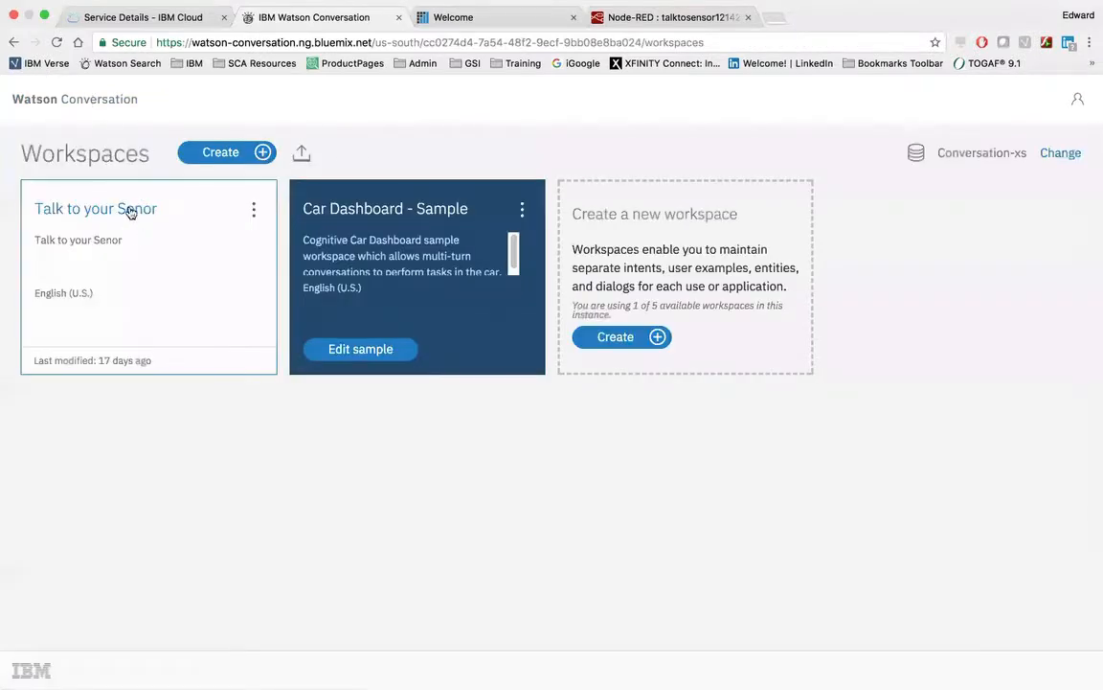
click(254, 211)
click(197, 242)
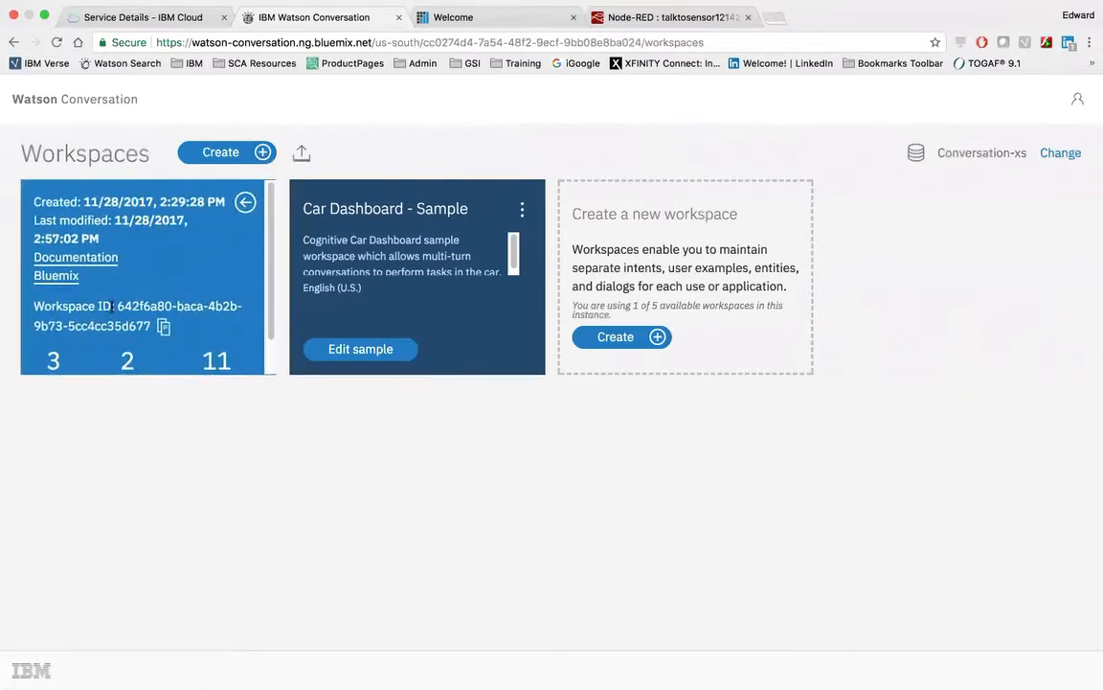
click(165, 328)
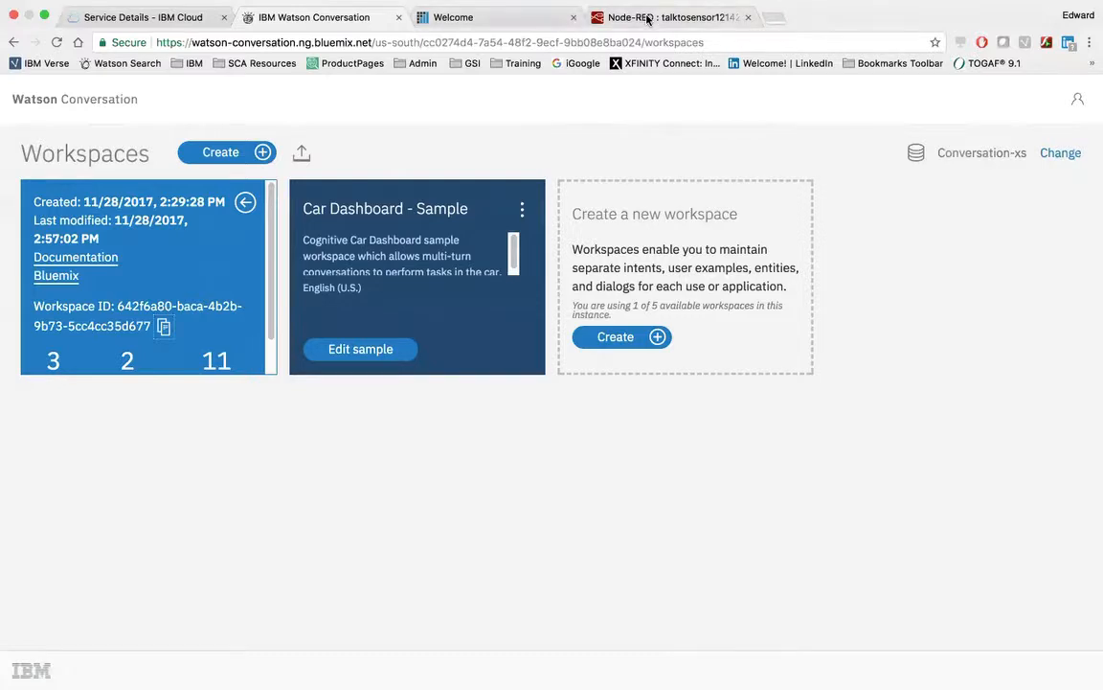
Paste the copied workspace ID into Node-RED's Watson Conversation node, save the node, and leave full-screen view.
click(584, 17)
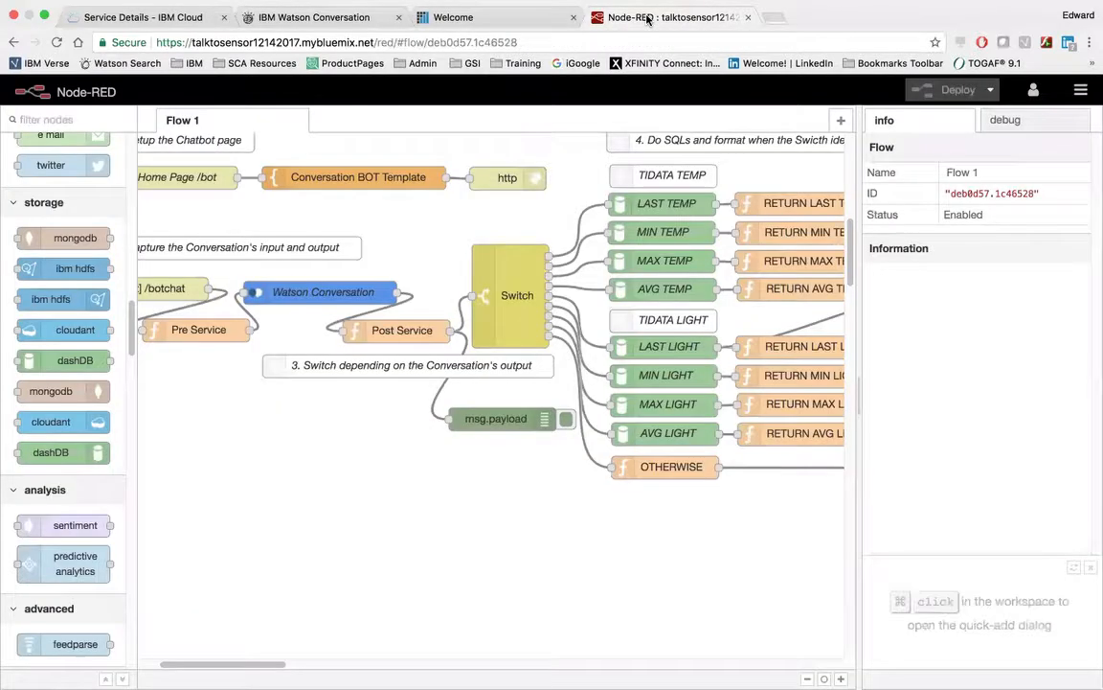
click(301, 291)
double_click(299, 295)
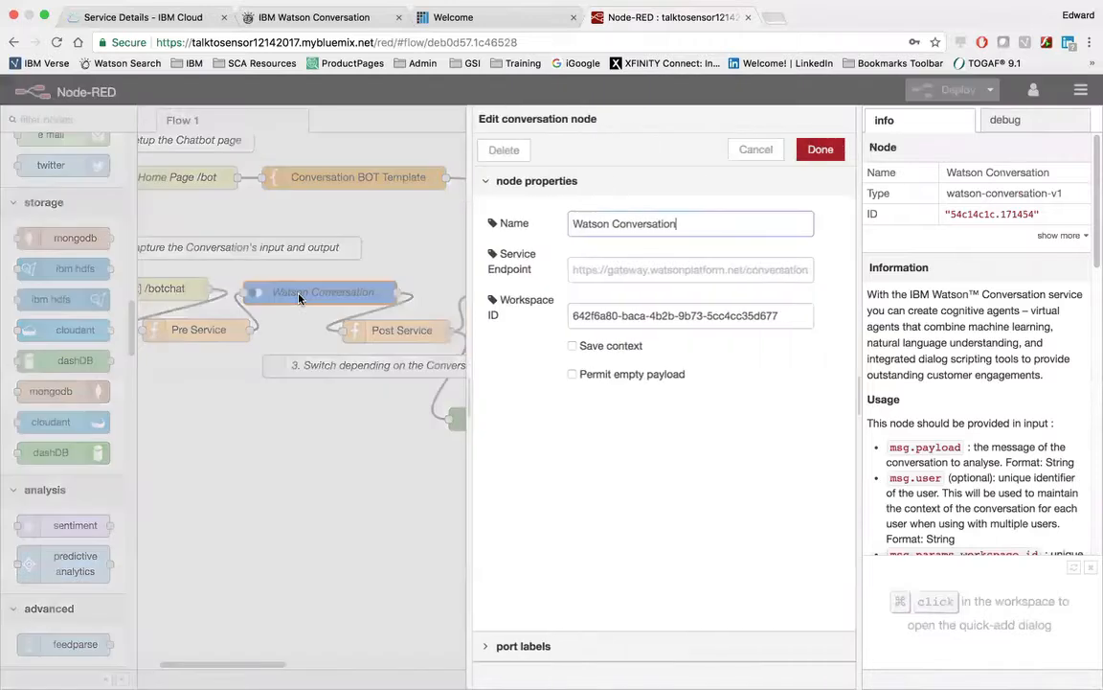
click(776, 315)
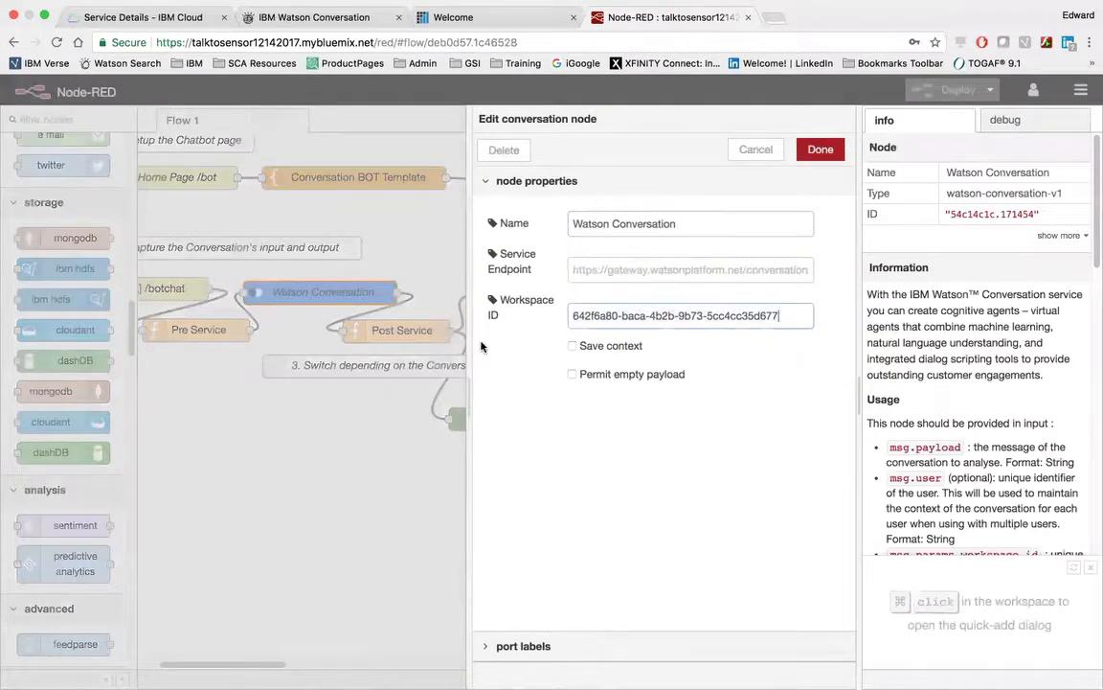
key(super+a)
key(super+v)
click(819, 151)
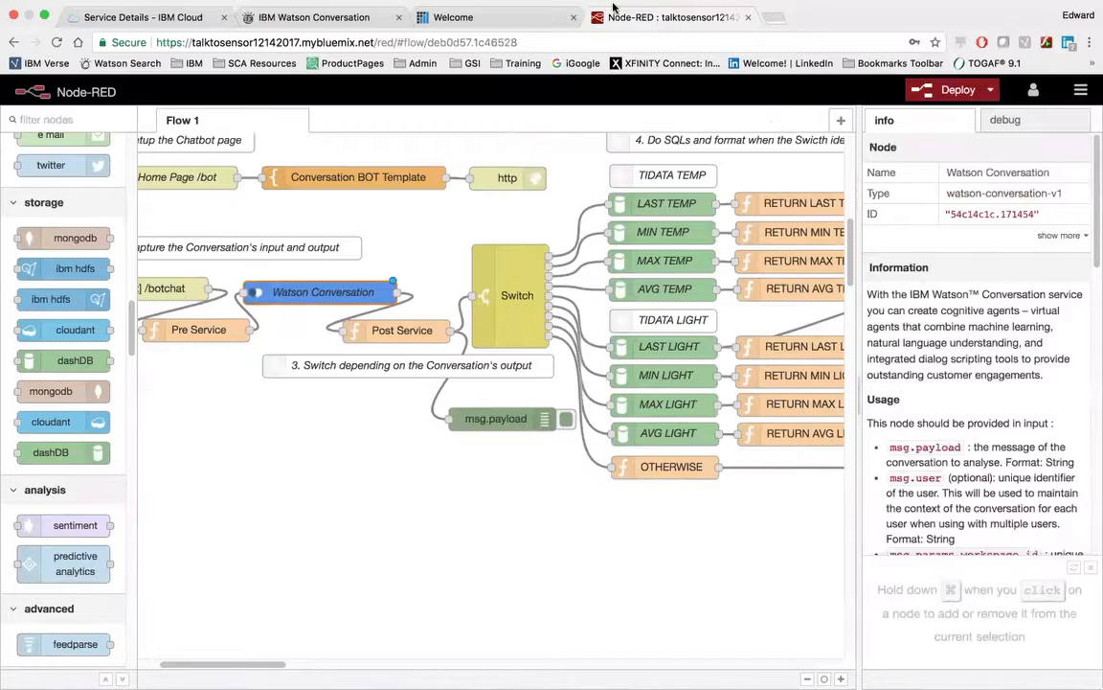
mouse_move(539, 6)
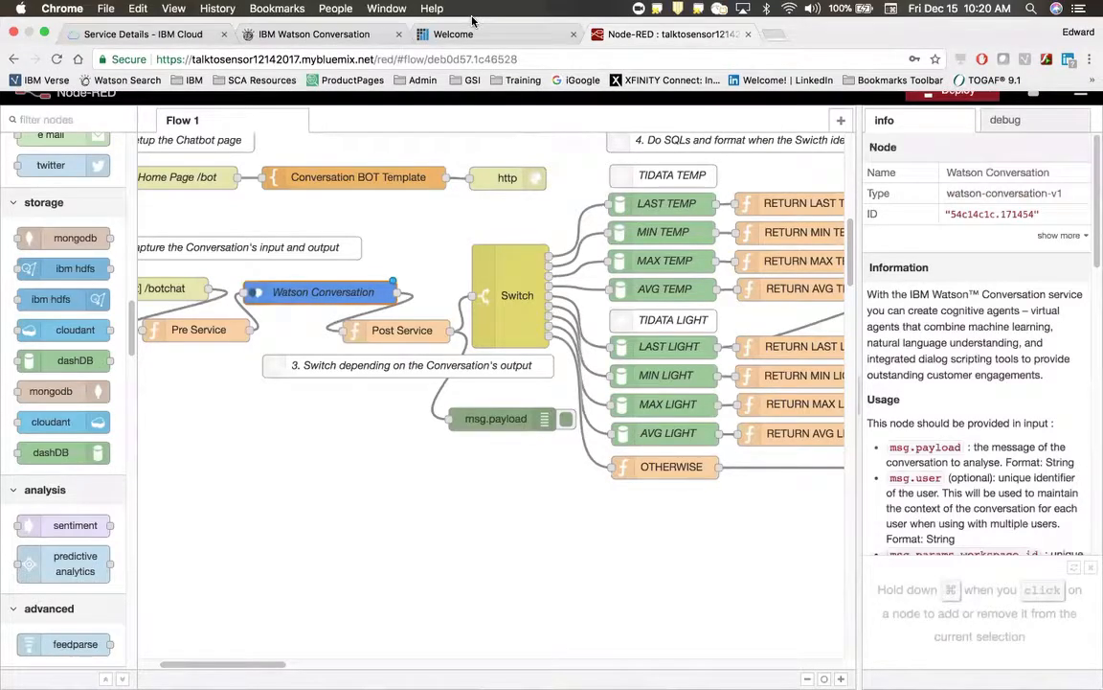
click(44, 33)
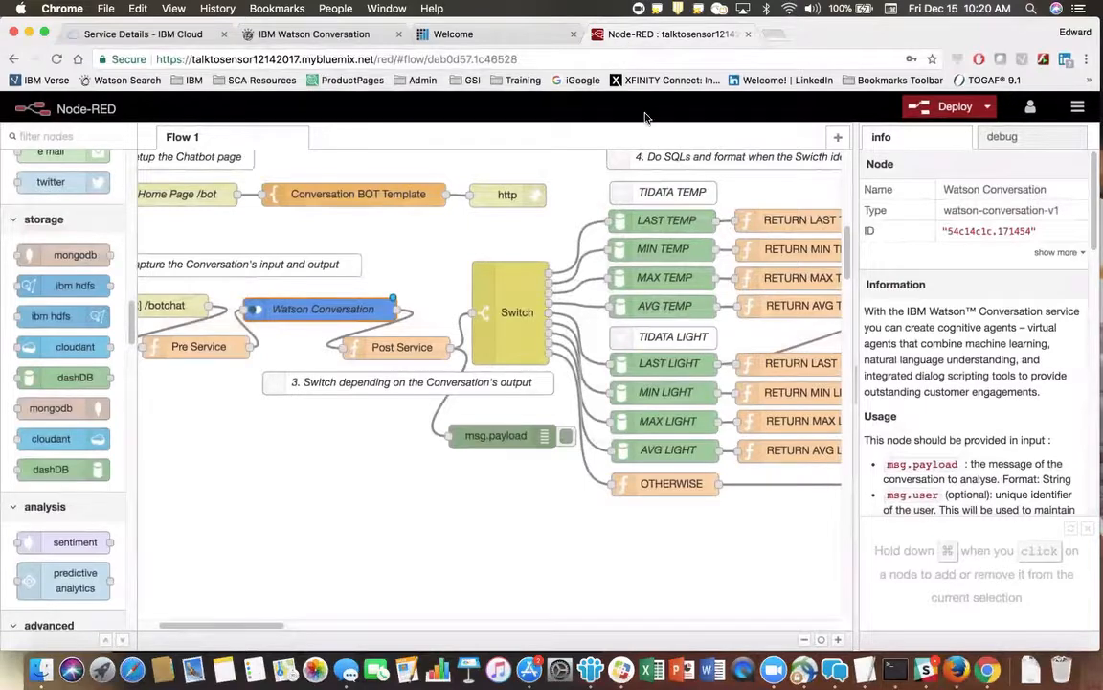
key(super+l)
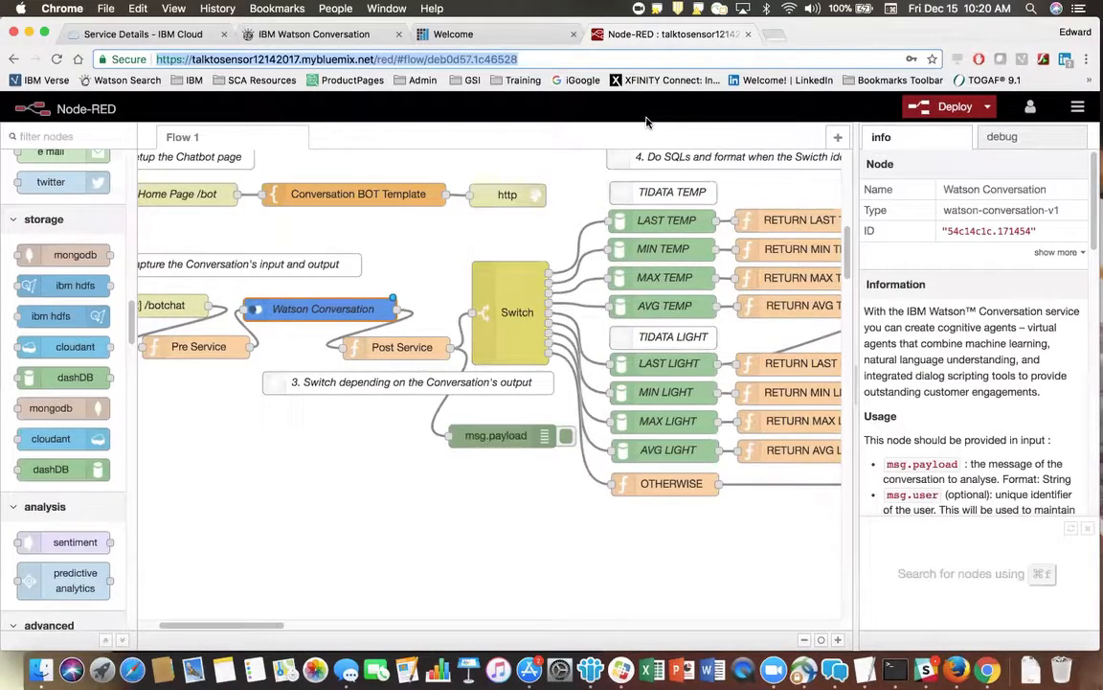
click(774, 35)
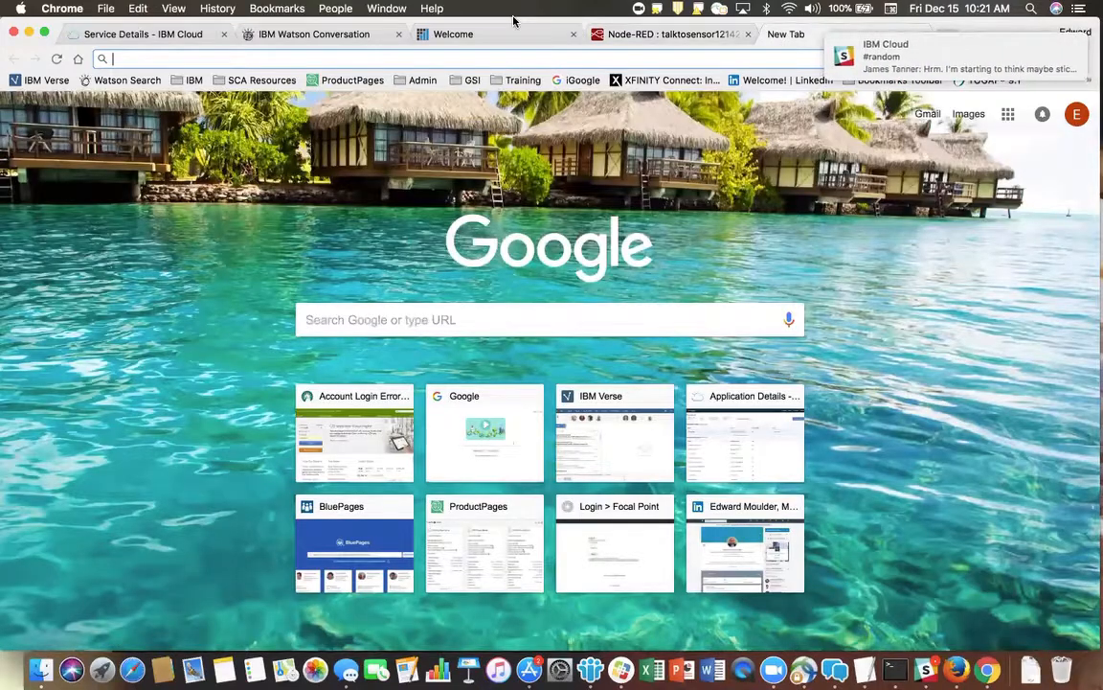
key(super+v)
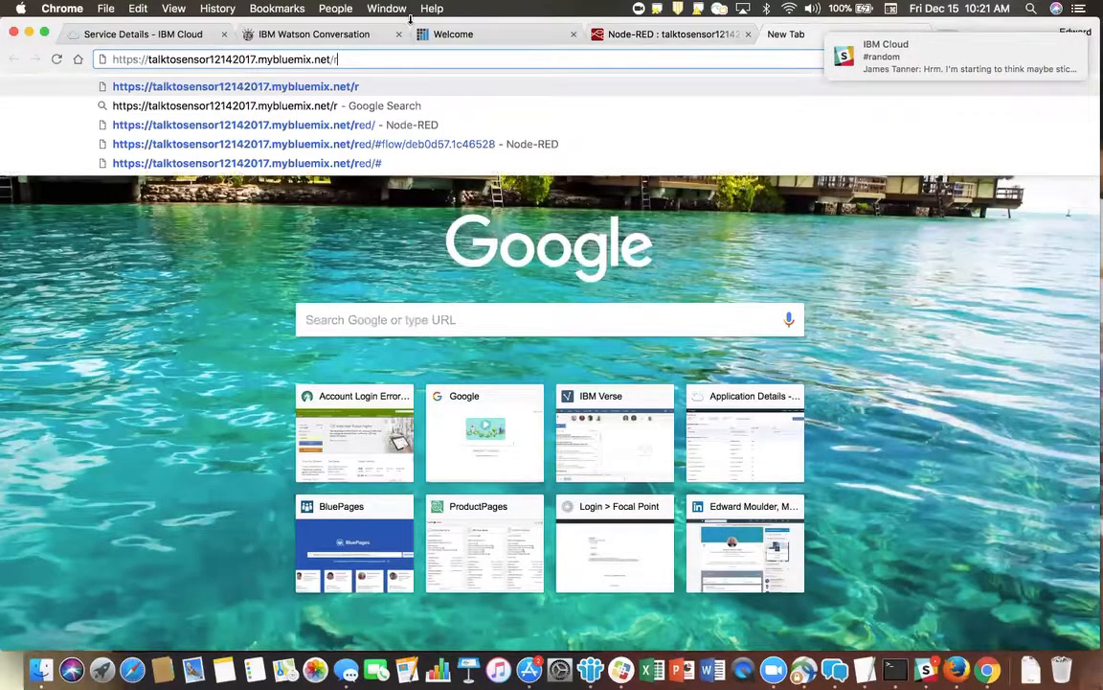
click(43, 33)
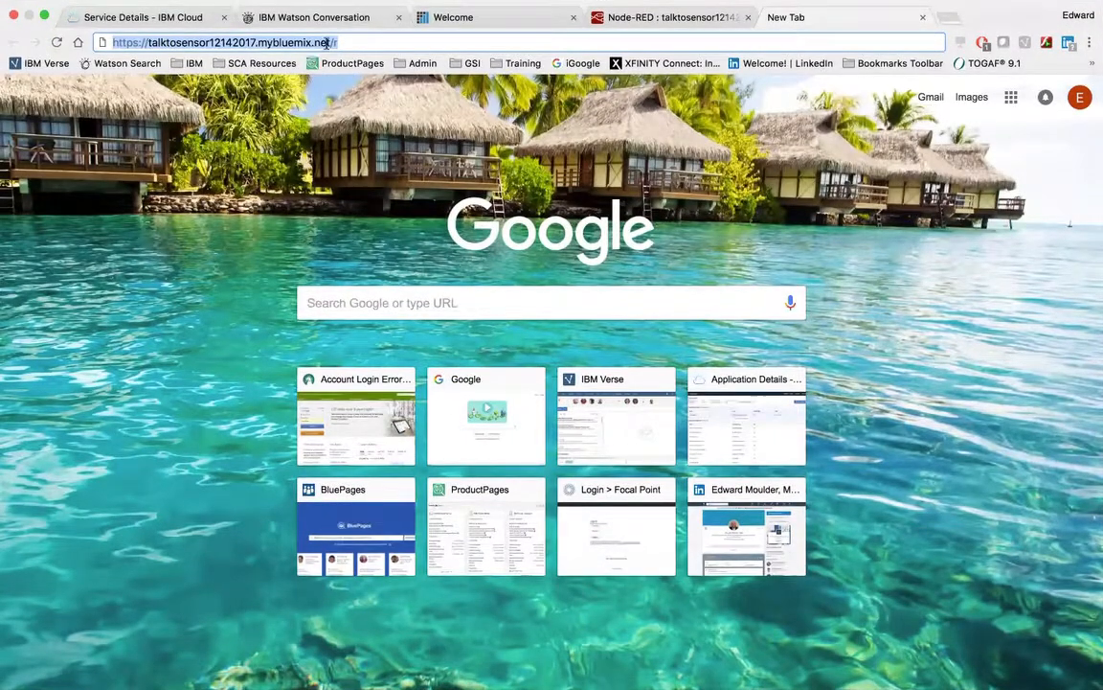
click(339, 43)
key(BackSpace)
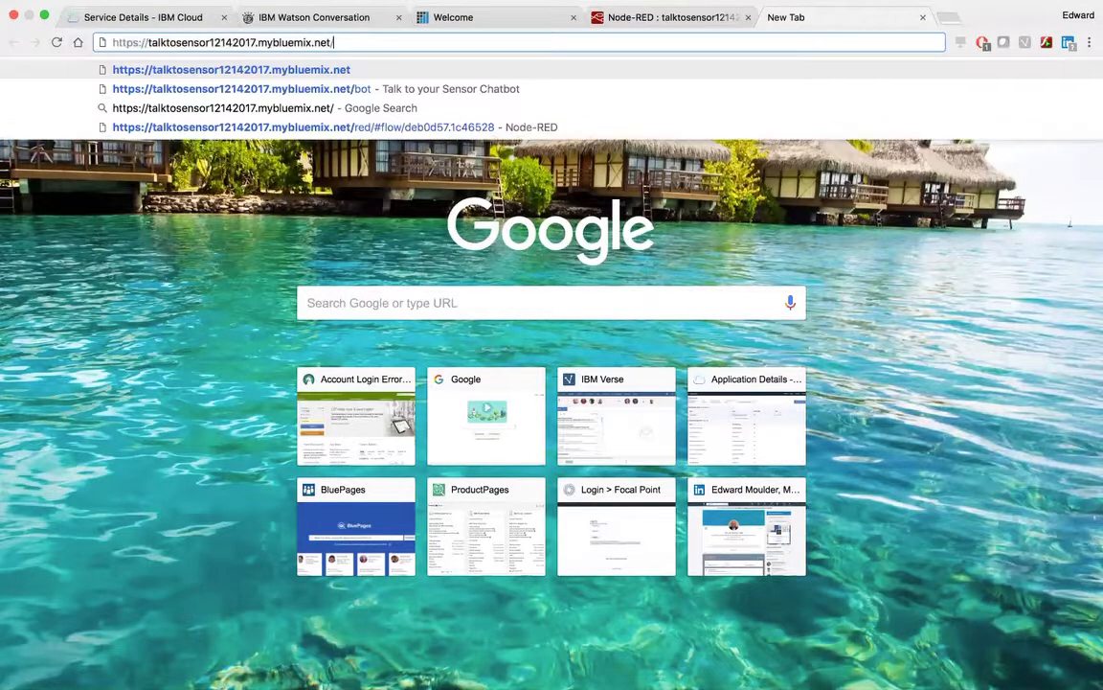
text(bot)
key(Return)
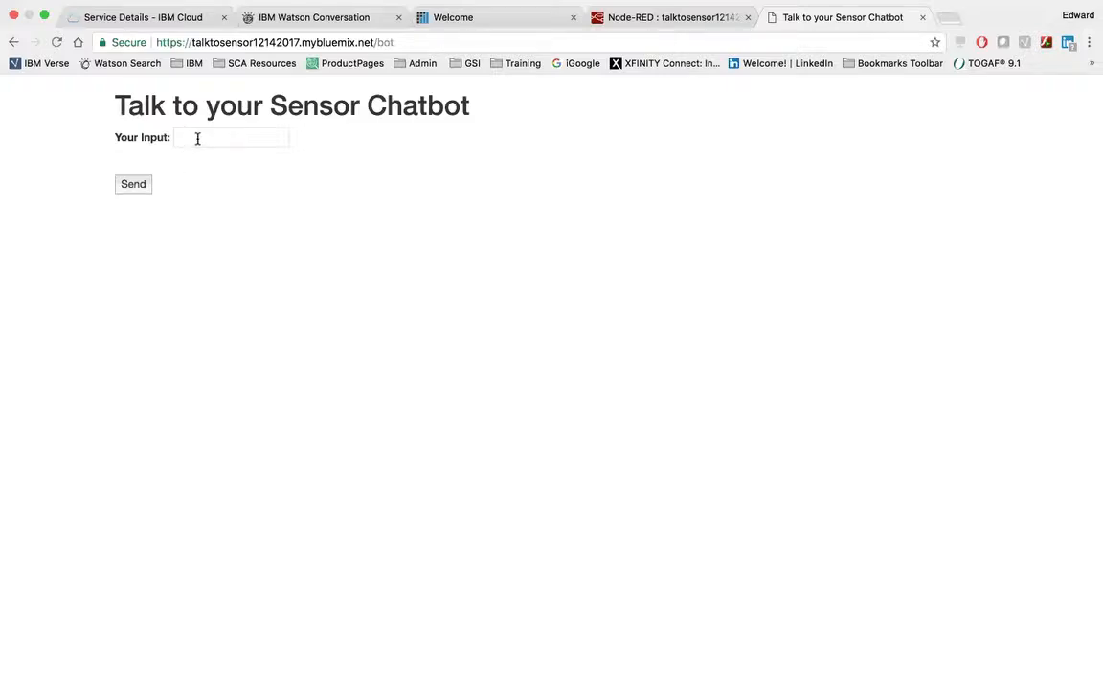
Send the message "i want to know about temp" to the Talk to your Sensor Chatbot.
click(198, 139)
text(i want )
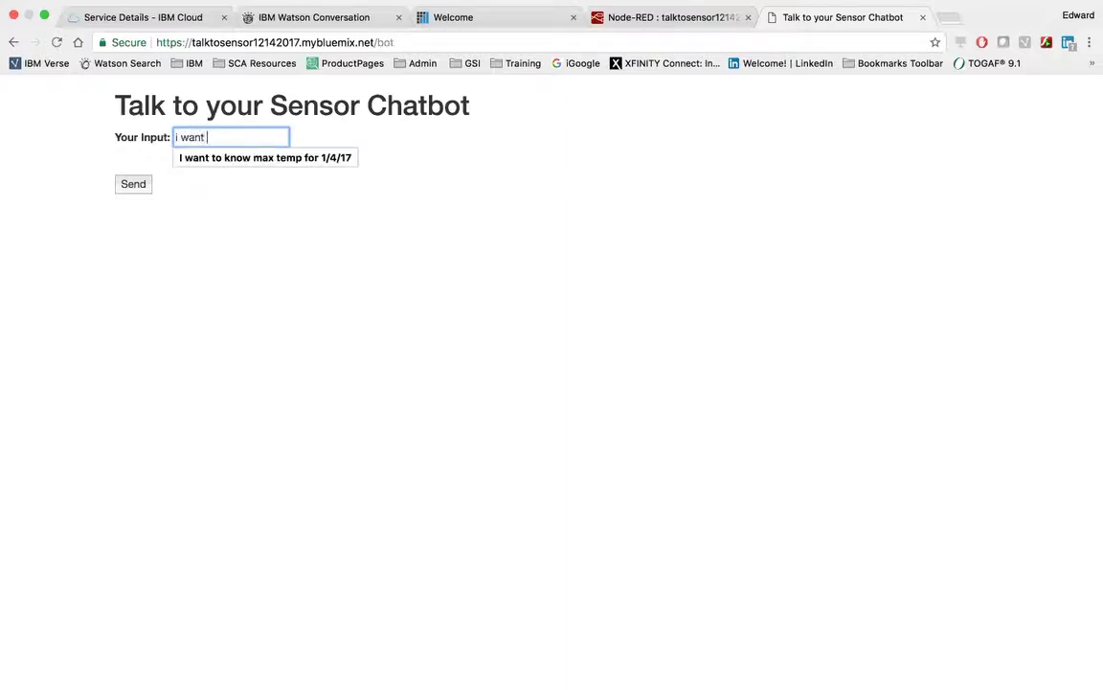
text(to know a)
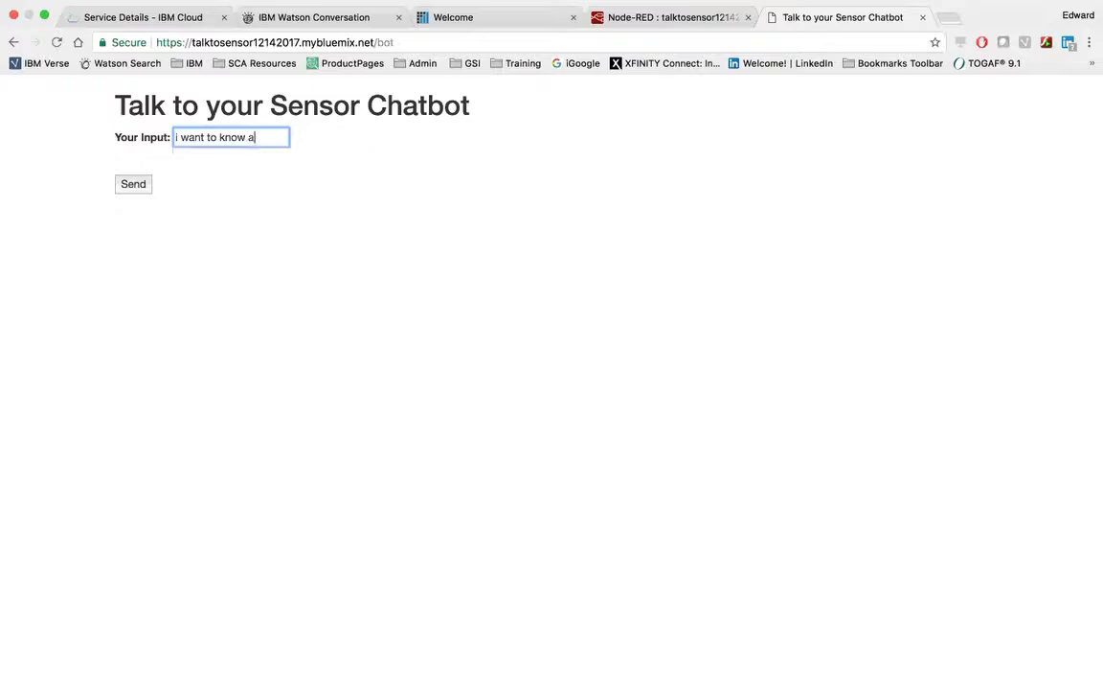
text(bout temp)
click(134, 185)
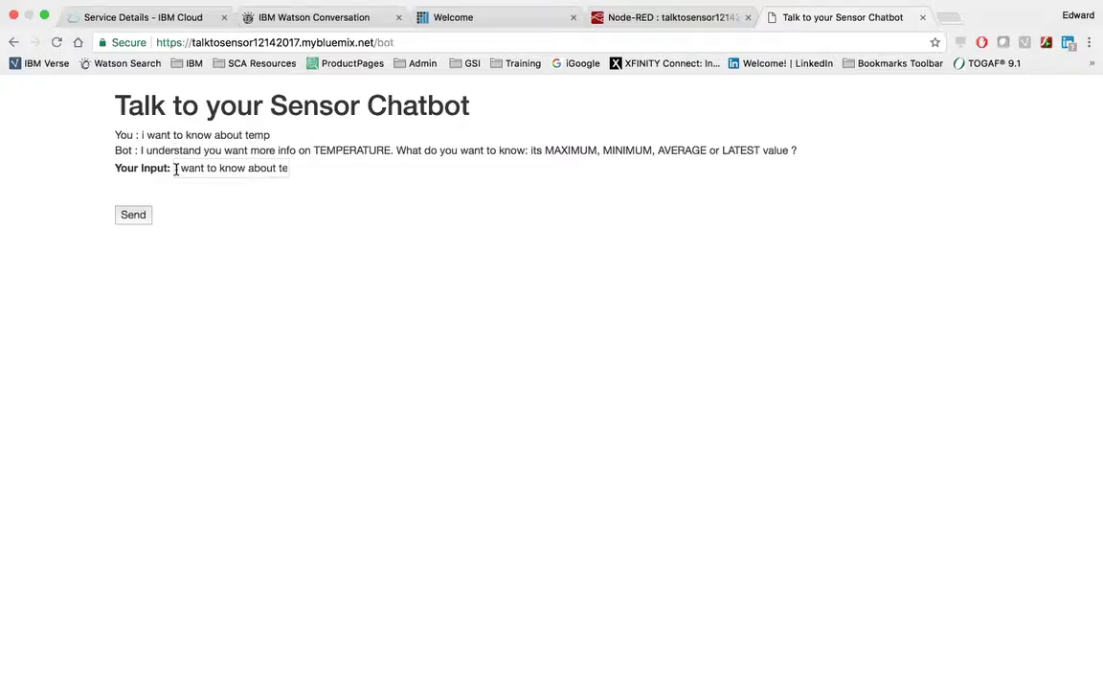
Replace the previous chatbot message with "i want to know max temp", send it, and leave full-screen view.
drag(176, 169, 312, 182)
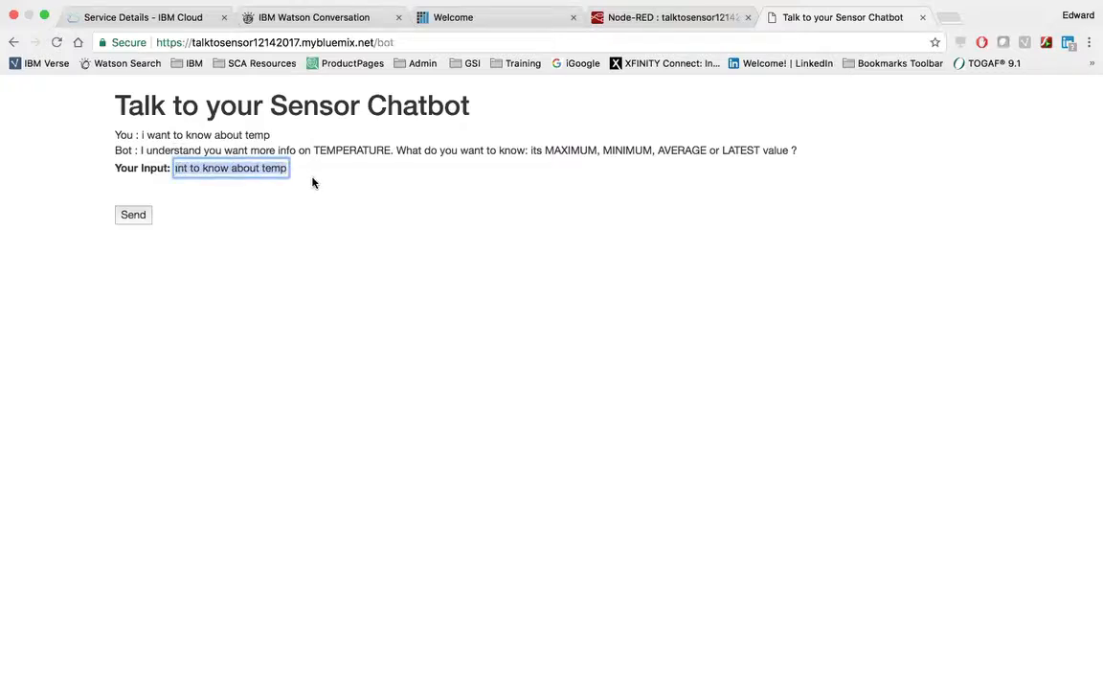
text(i)
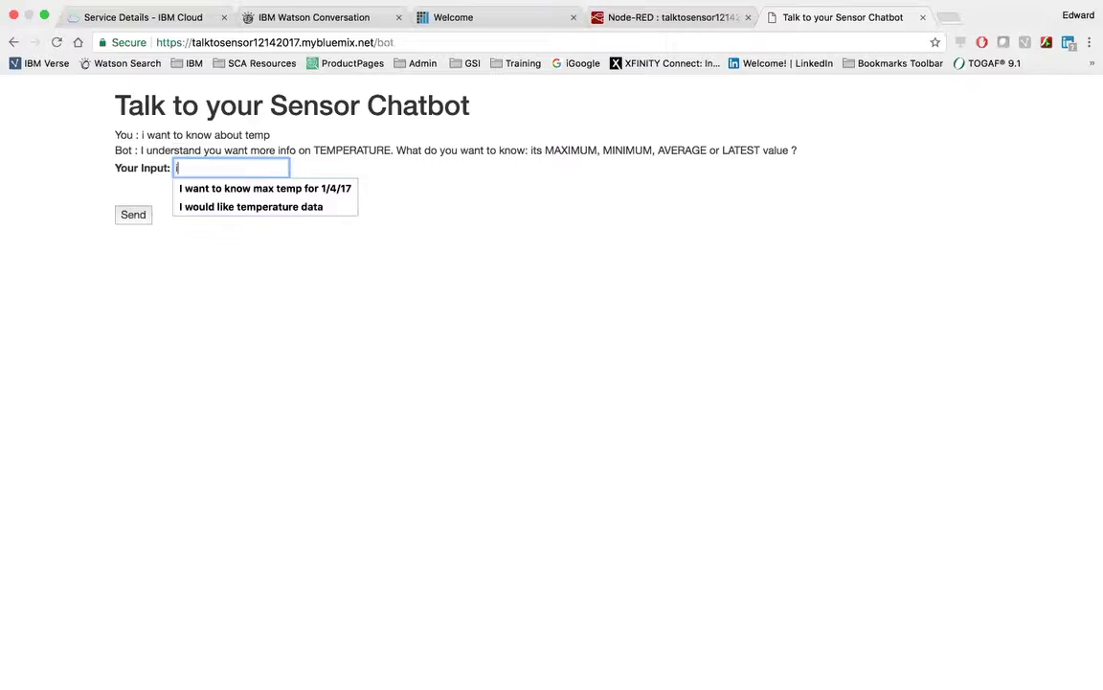
text( want to know max temp)
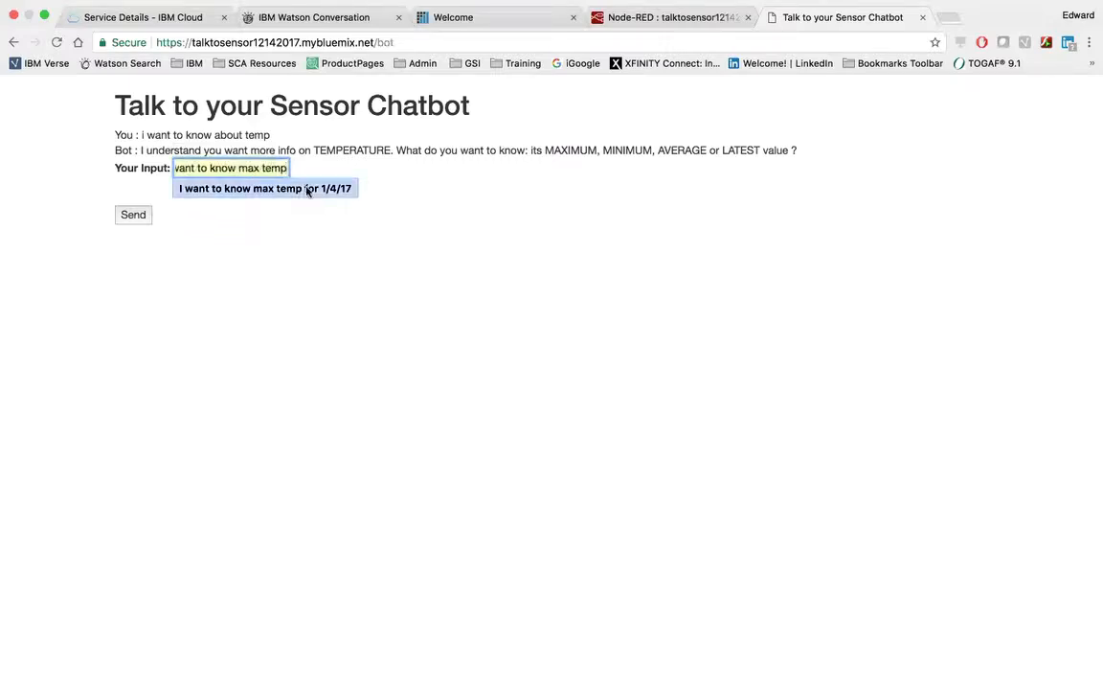
click(130, 219)
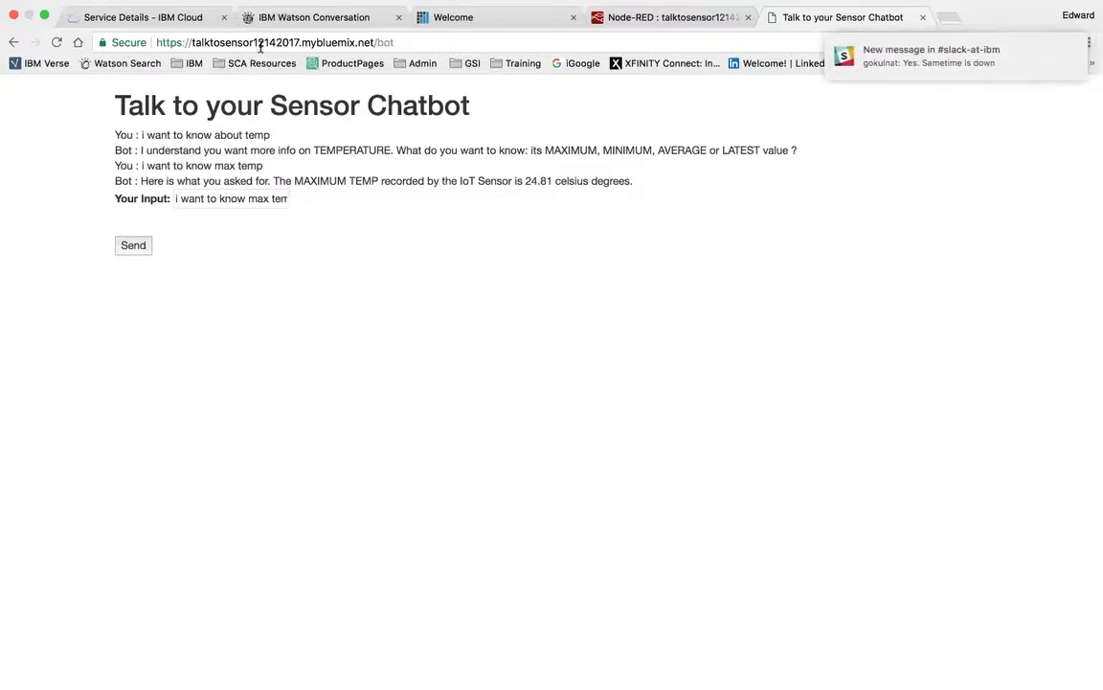
click(44, 14)
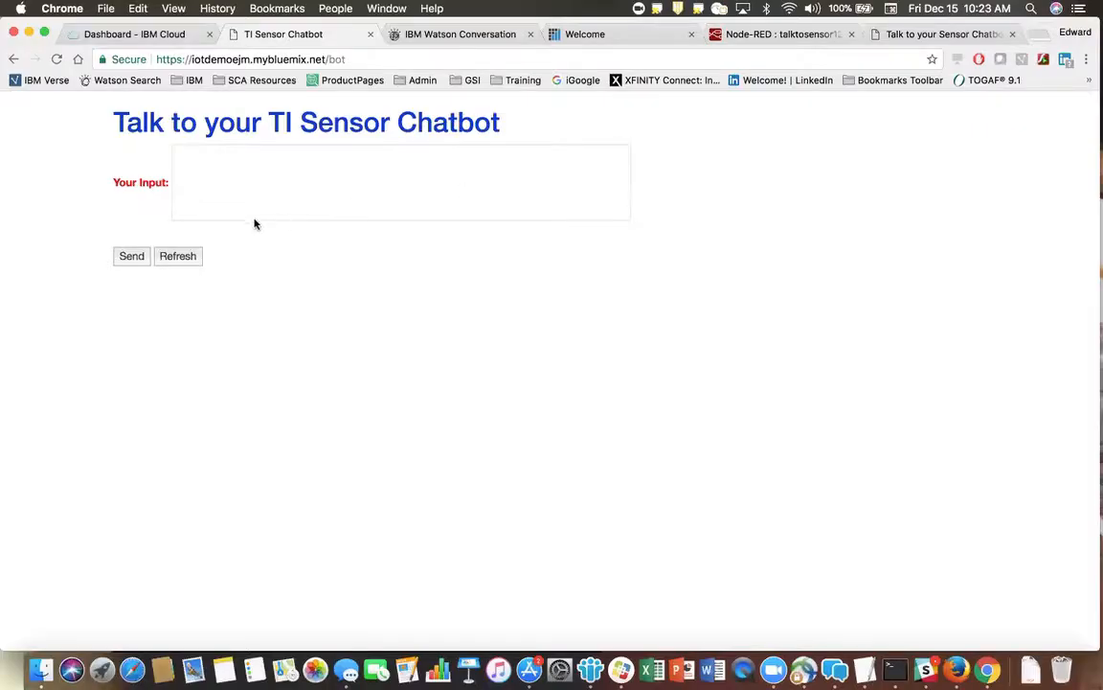
Send the message "i want to know about humidity" to the Talk to your TI Sensor Chatbot.
click(204, 173)
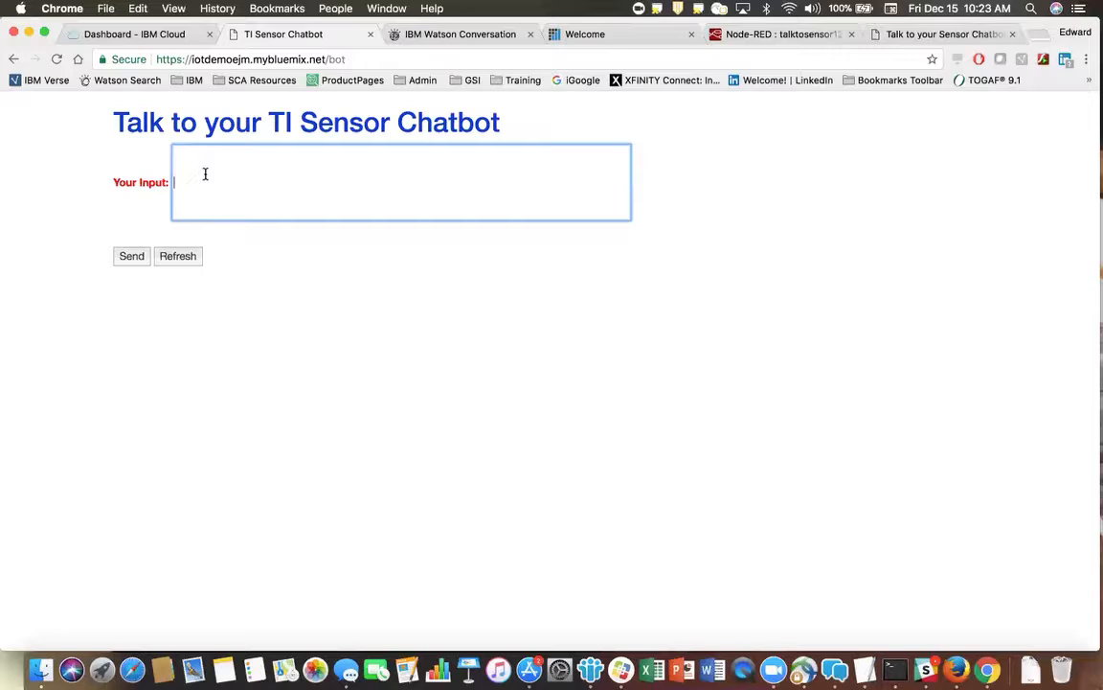
text(i want o)
key(BackSpace)
text(to know )
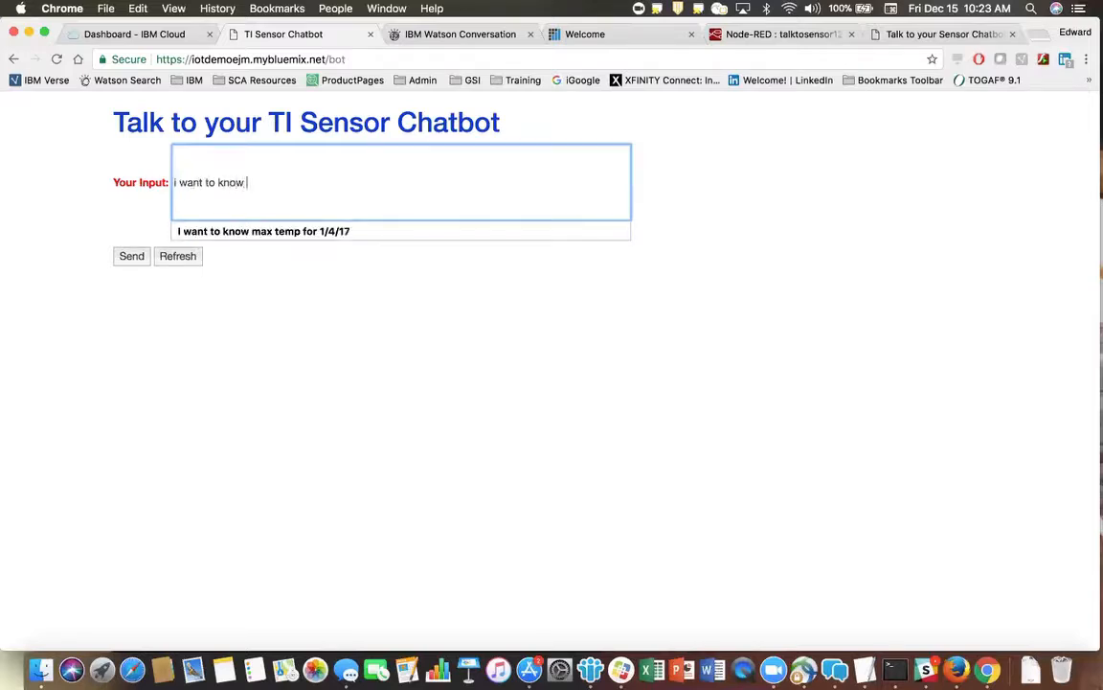
text(about humidity)
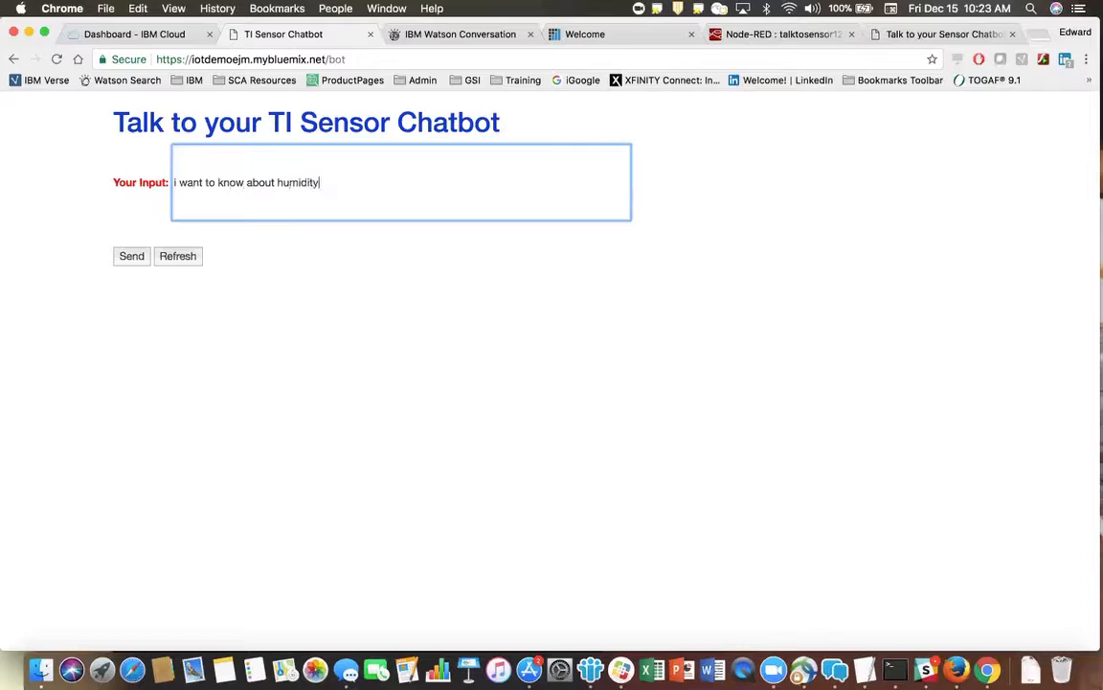
click(132, 255)
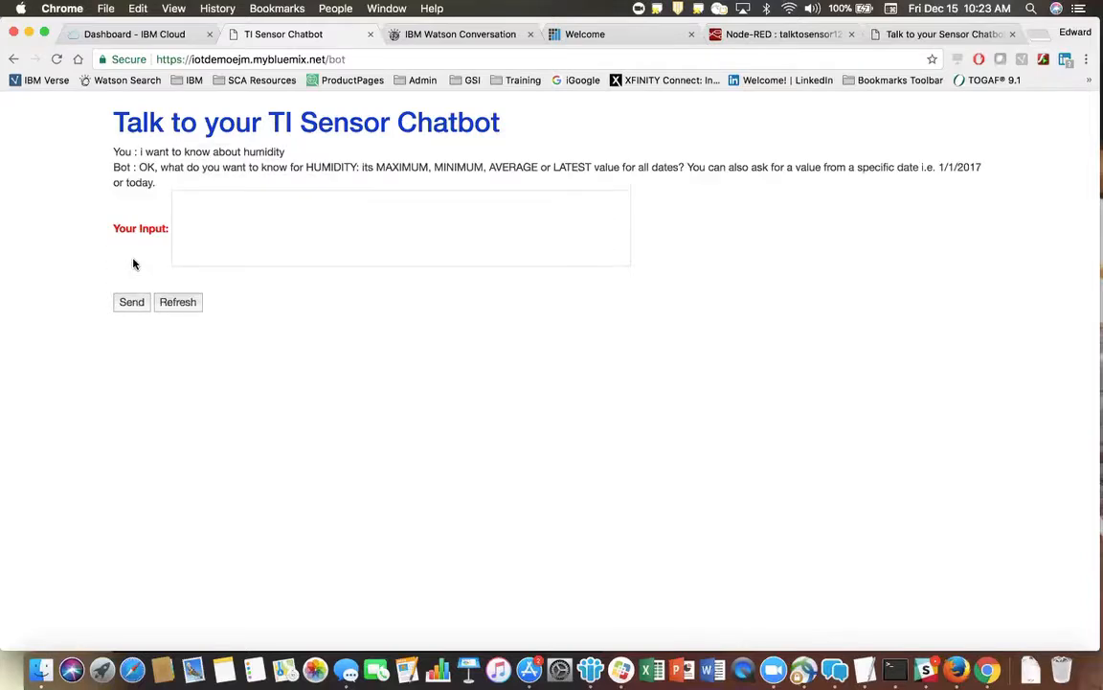
Ask the TI Sensor Chatbot for a dated reading with "i want avg humidity for yesterday".
click(205, 212)
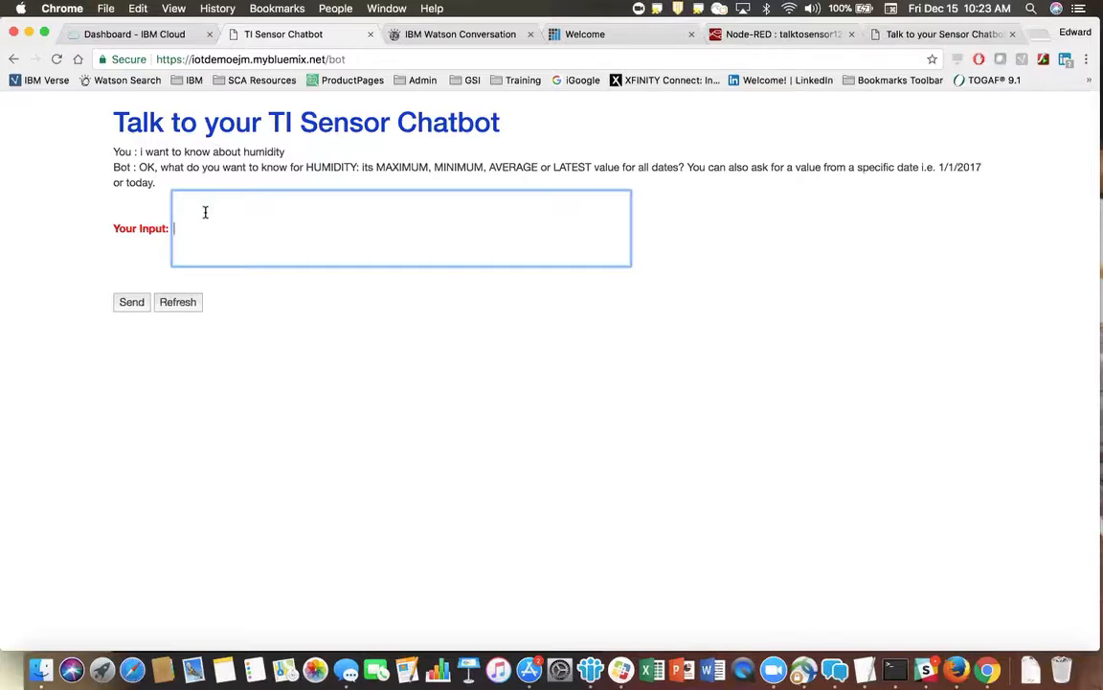
text(i want avg)
text(humidity for yesterday)
click(132, 302)
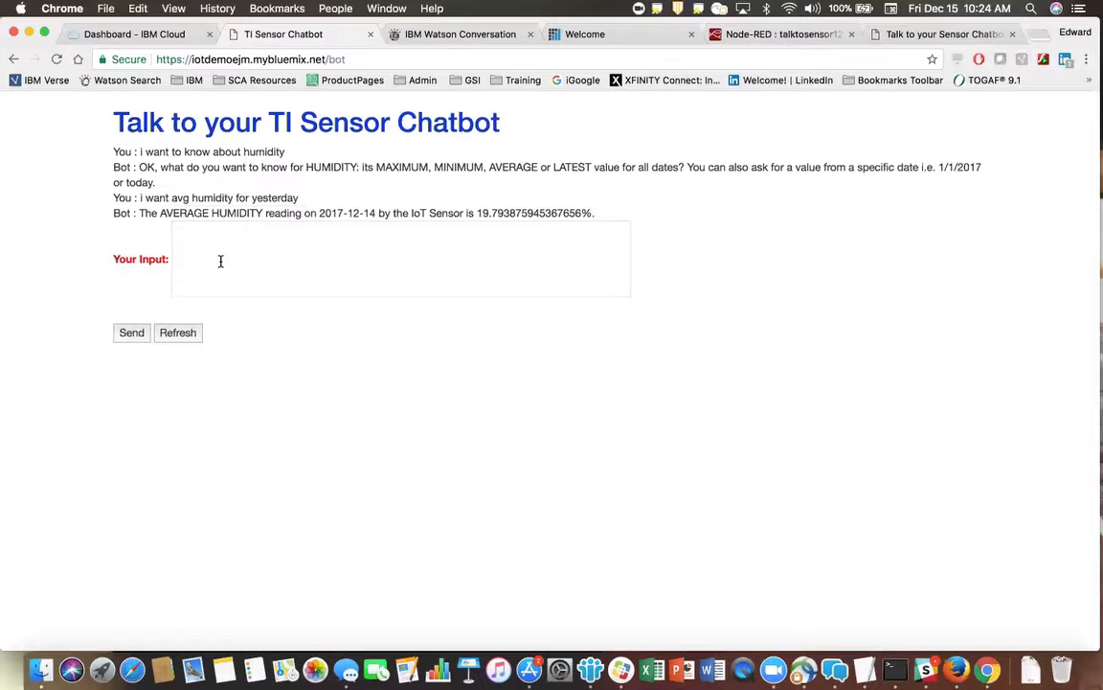
Ask the TI Sensor Chatbot for the device name with "i want the name of my sensor".
click(199, 251)
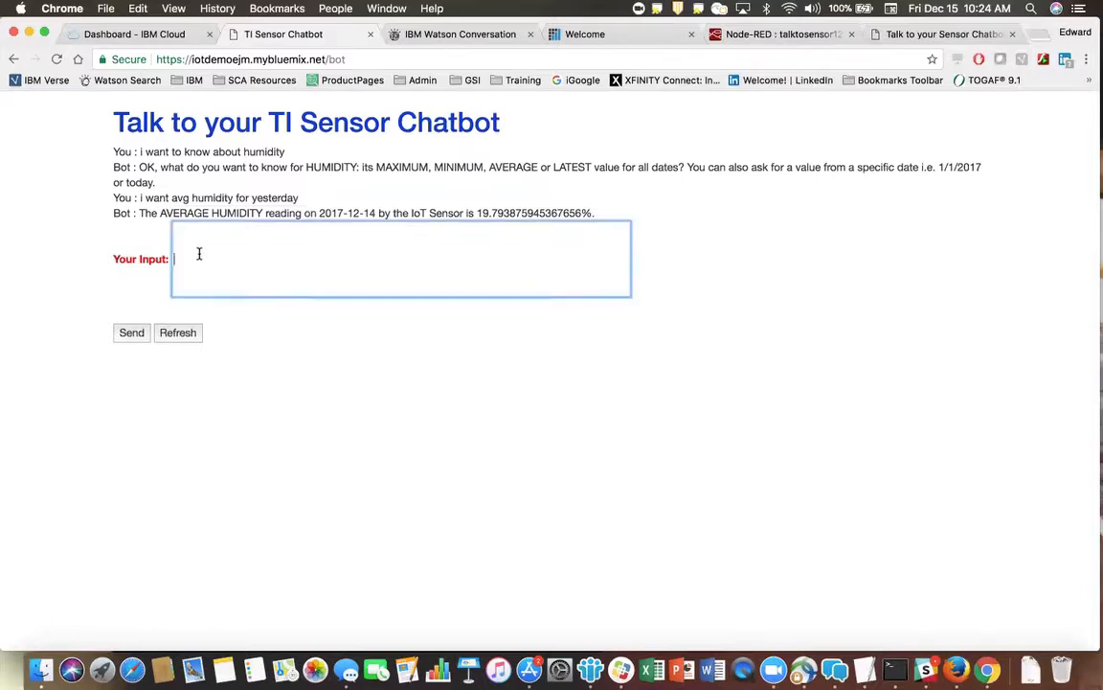
text(i want the name of my sensor)
click(133, 337)
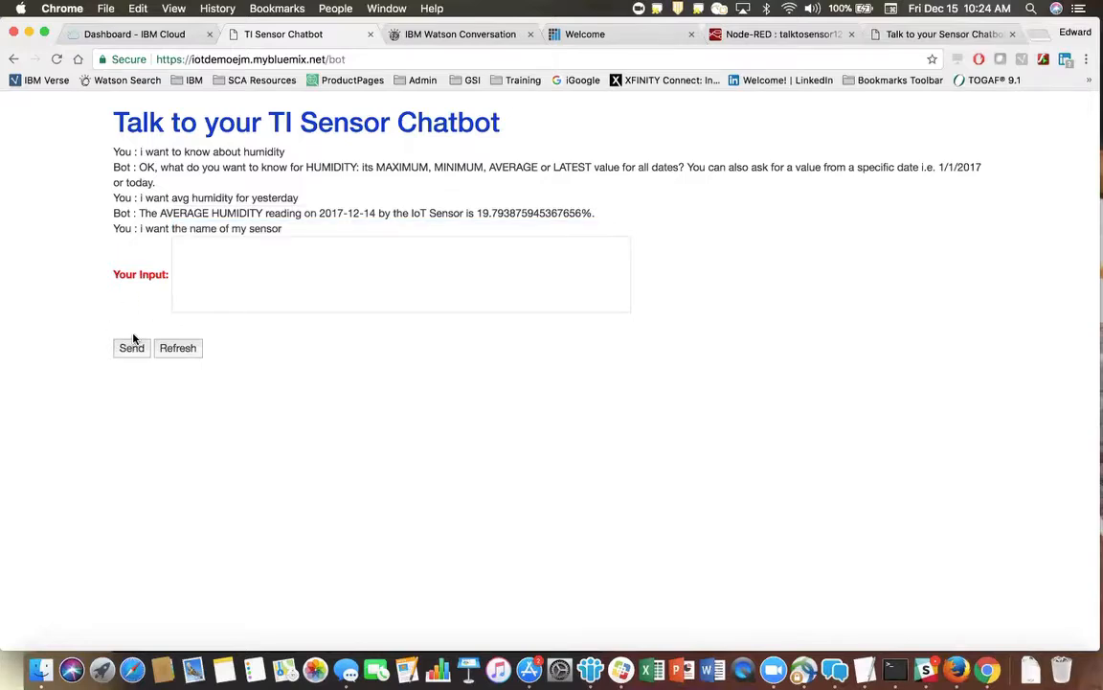
Send the general request "i want light data" to the TI Sensor Chatbot.
click(214, 303)
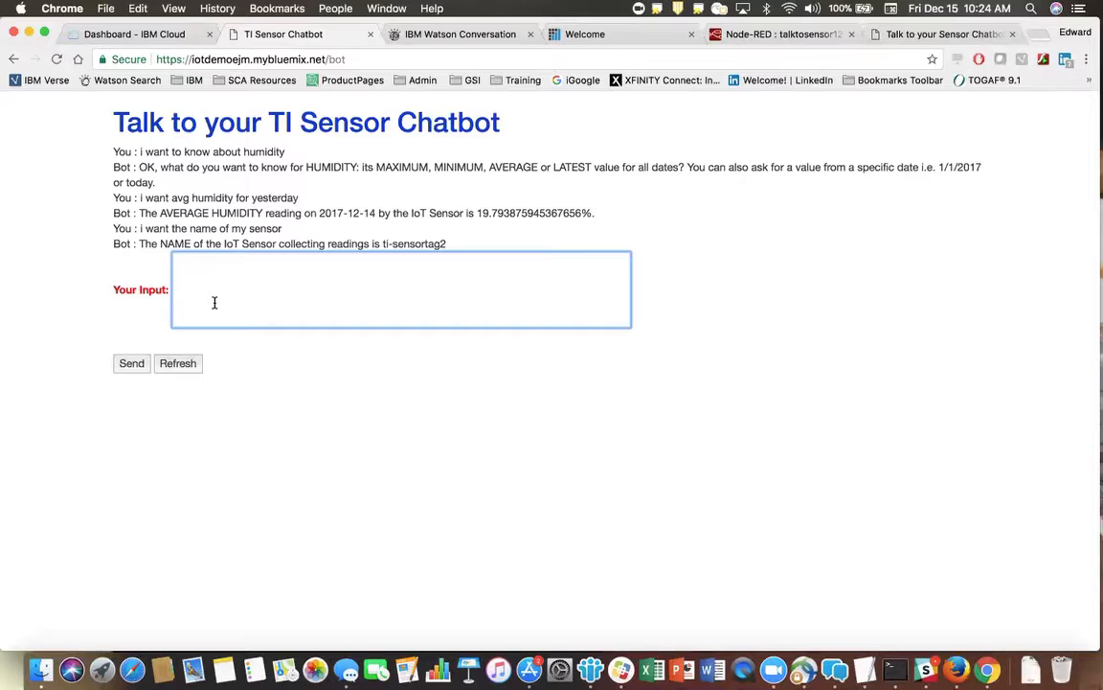
text(i want light data)
click(131, 364)
Follow up on the light request by sending "i want the latest light data" to the TI Sensor Chatbot.
click(223, 319)
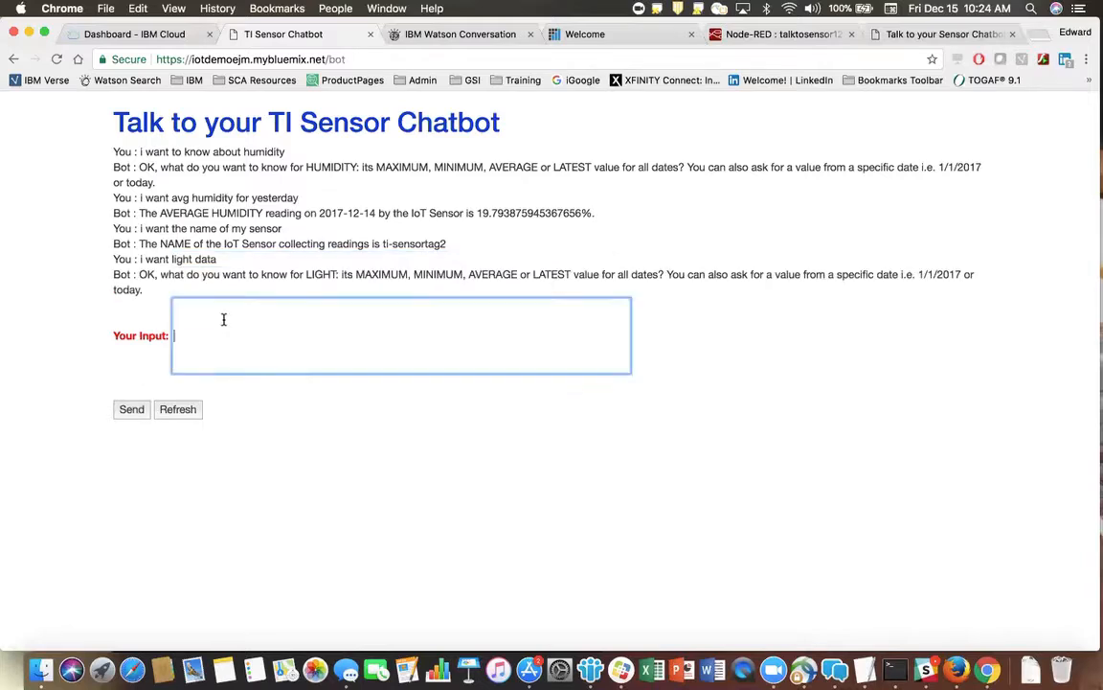
text(i want the latest light data)
click(131, 411)
Send the general request "i want temp data" to the TI Sensor Chatbot.
click(185, 365)
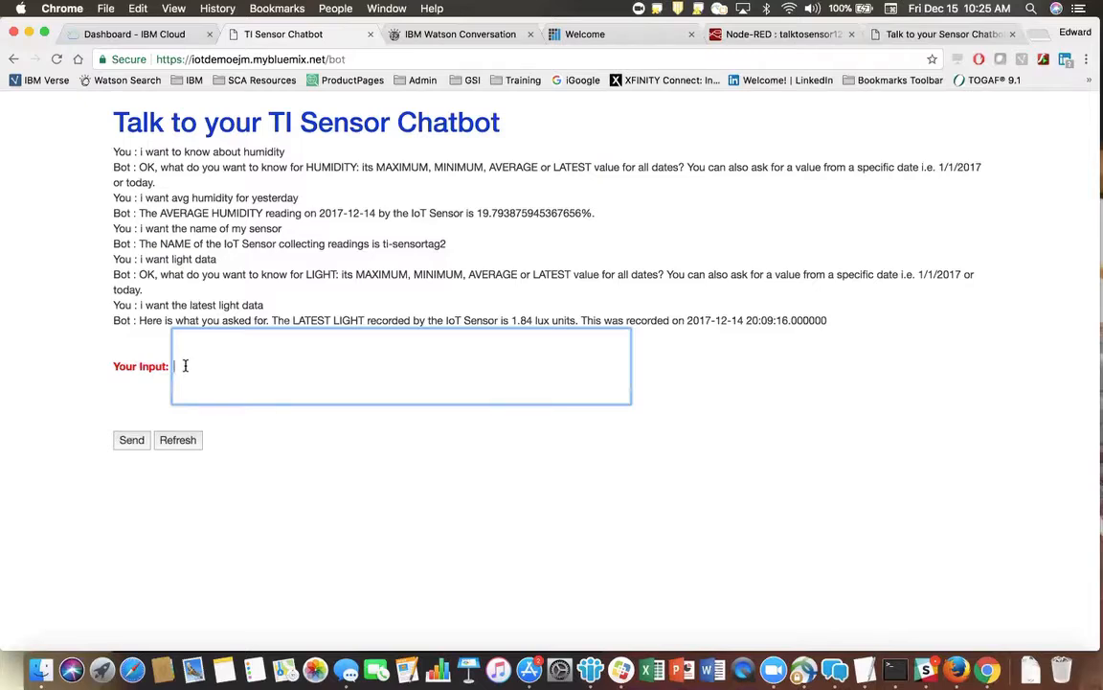
text(i want temp data)
click(133, 443)
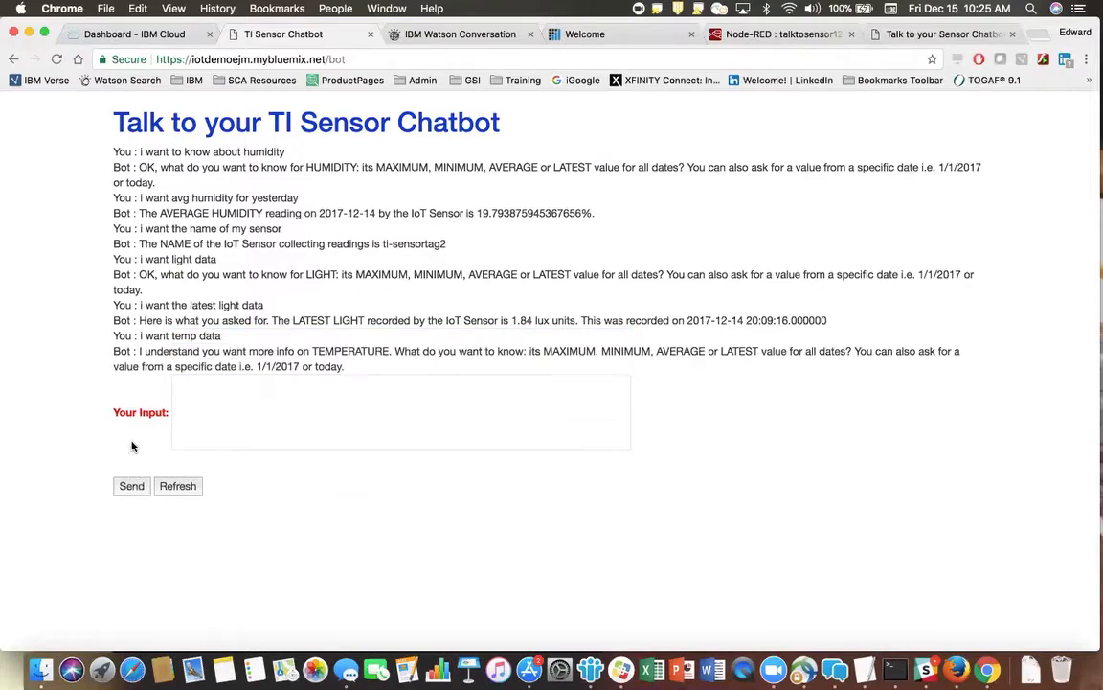
Ask the TI Sensor Chatbot for a specific date with "i want min temp data from 12/4/2017".
click(223, 410)
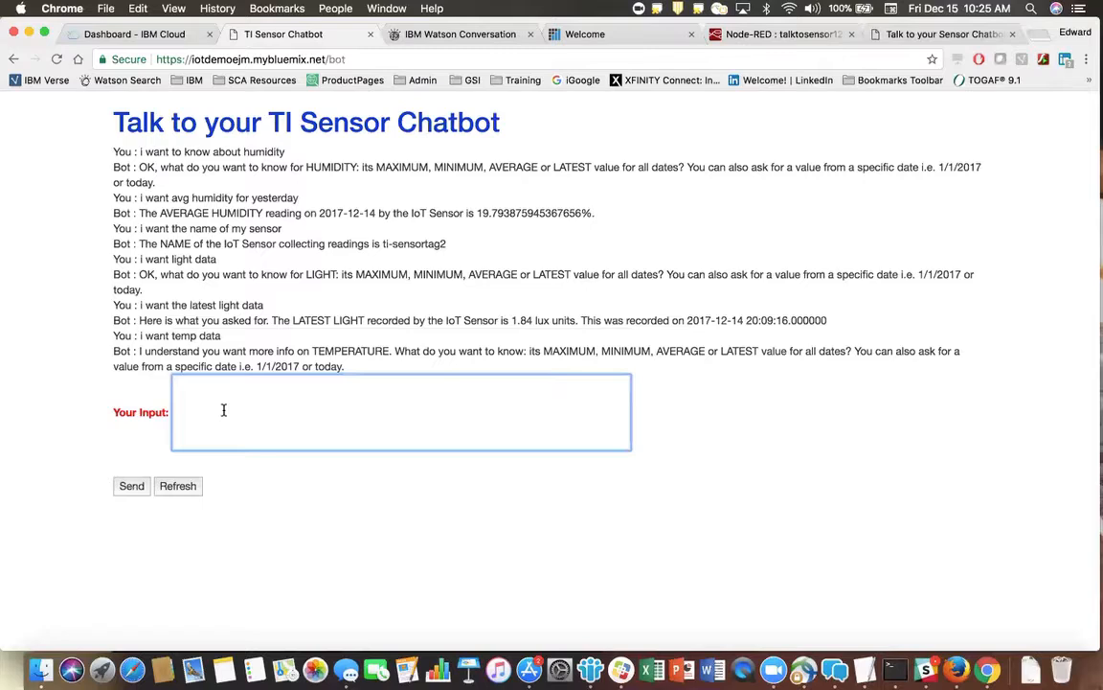
text(i want)
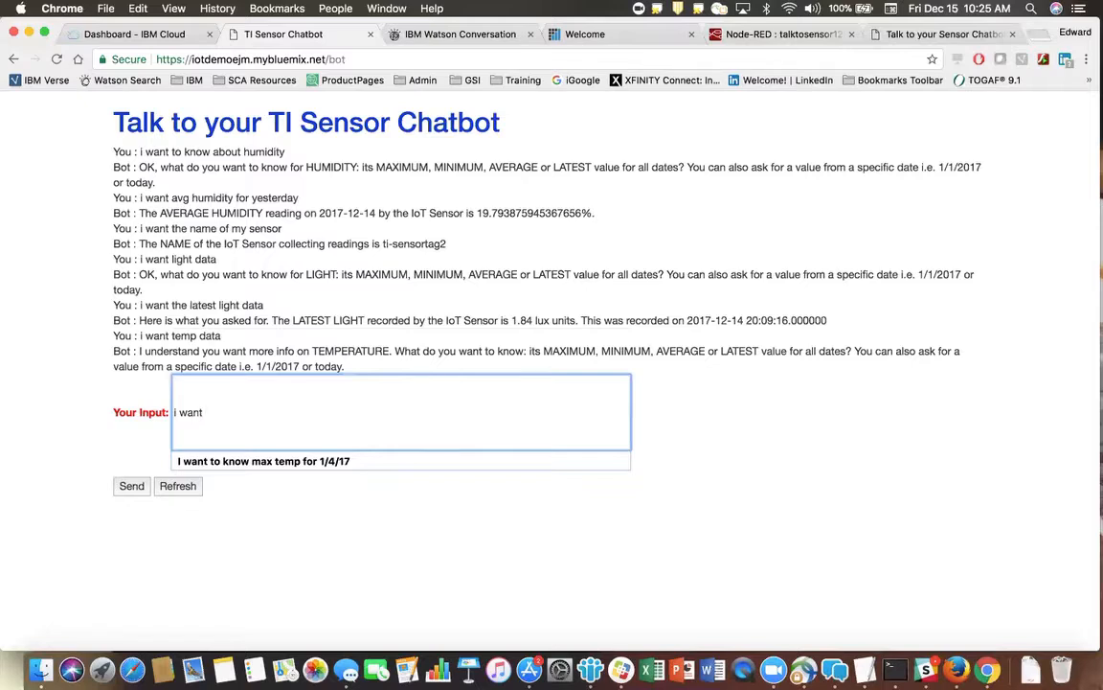
text(min temp data )
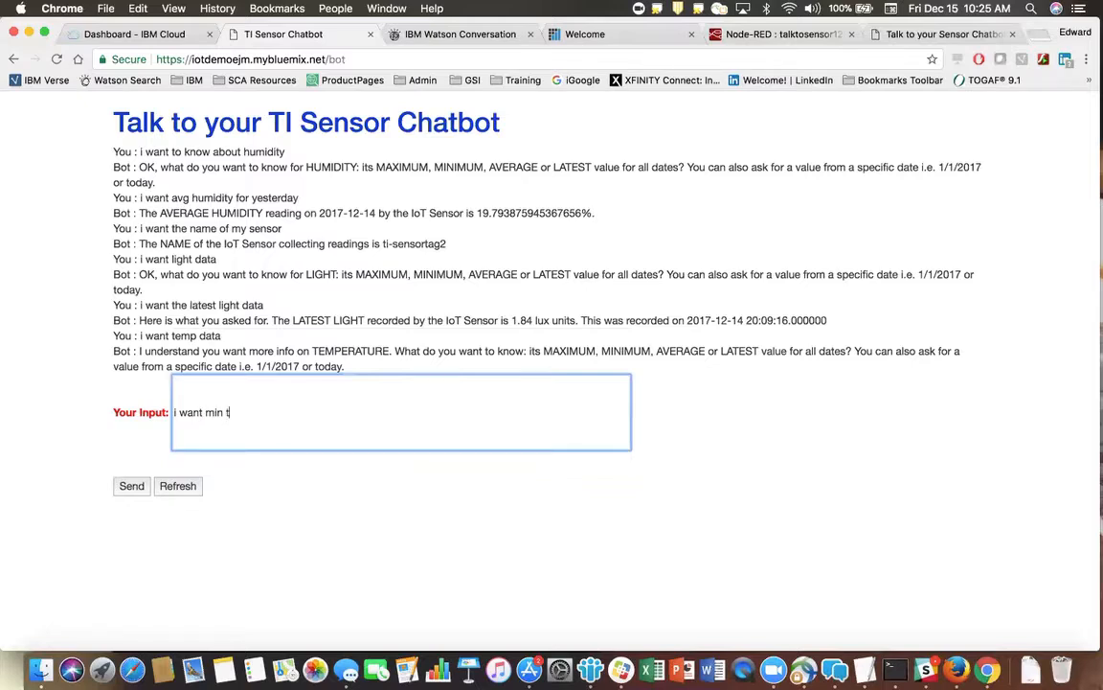
text(from 12/4/)
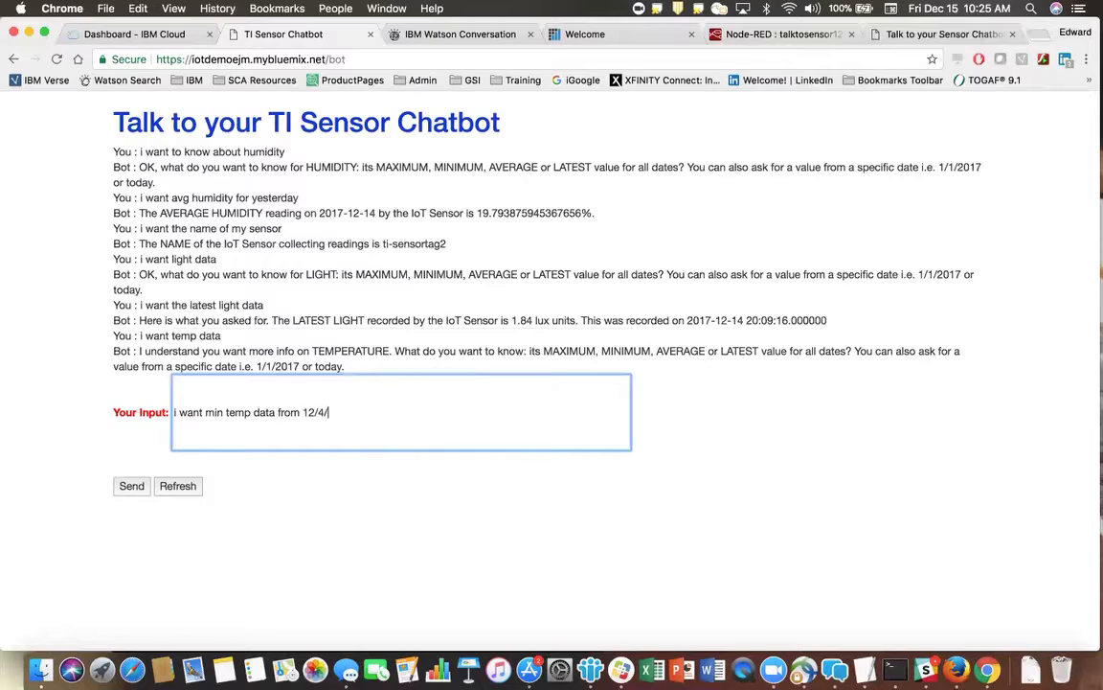
text(2017)
click(130, 486)
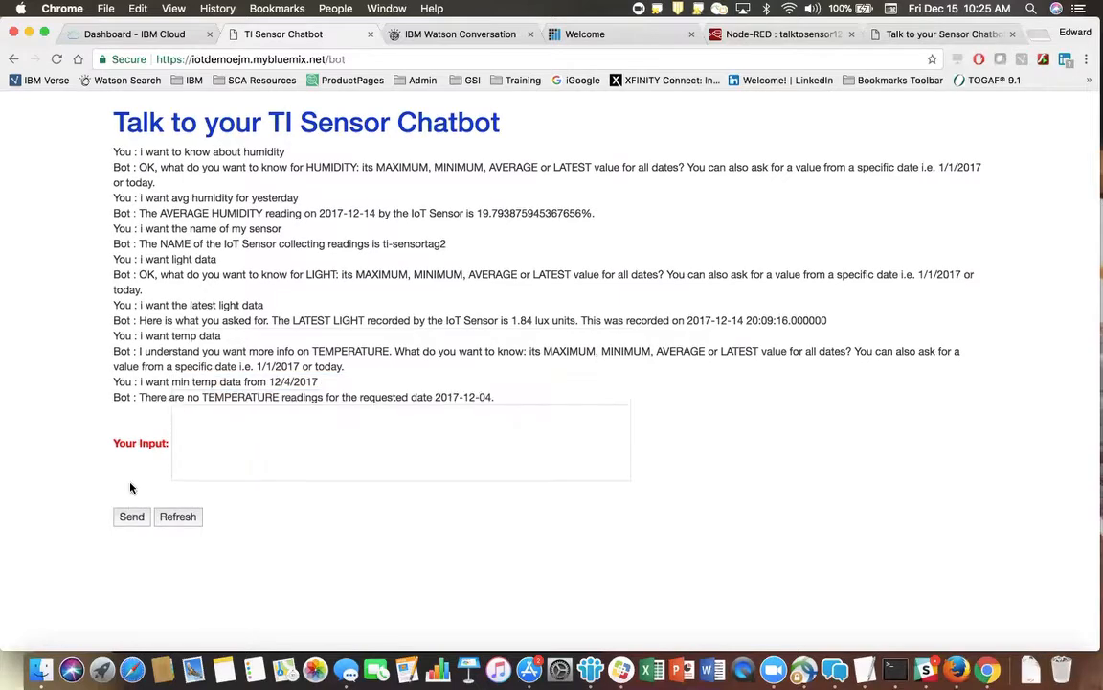
Restart the temperature inquiry by sending "i want temp data" to the TI Sensor Chatbot again.
click(214, 462)
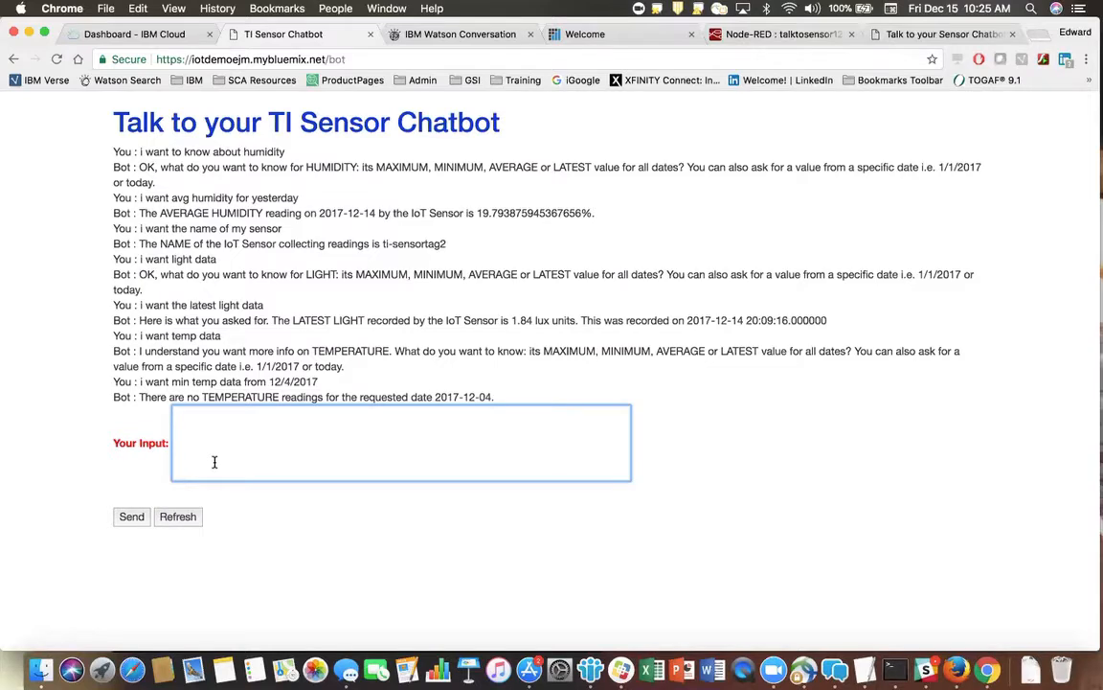
text(i)
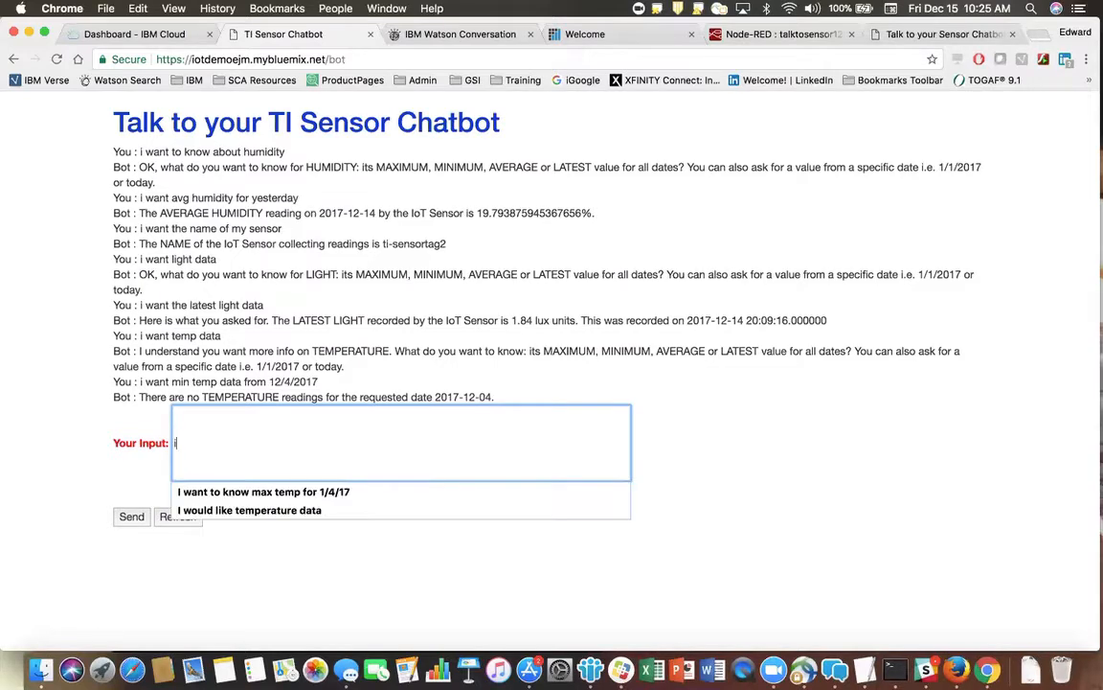
text( want temp data)
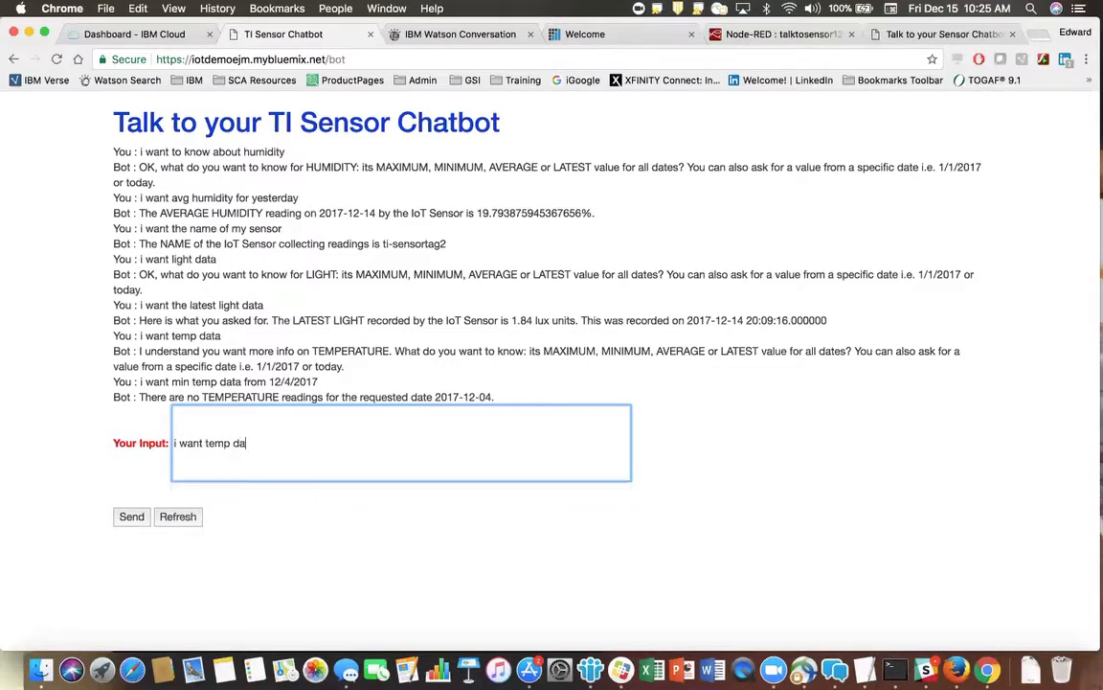
click(131, 516)
Ask the TI Sensor Chatbot for another date with "i want min temp data from 12/7/2017".
click(195, 489)
text(i want m)
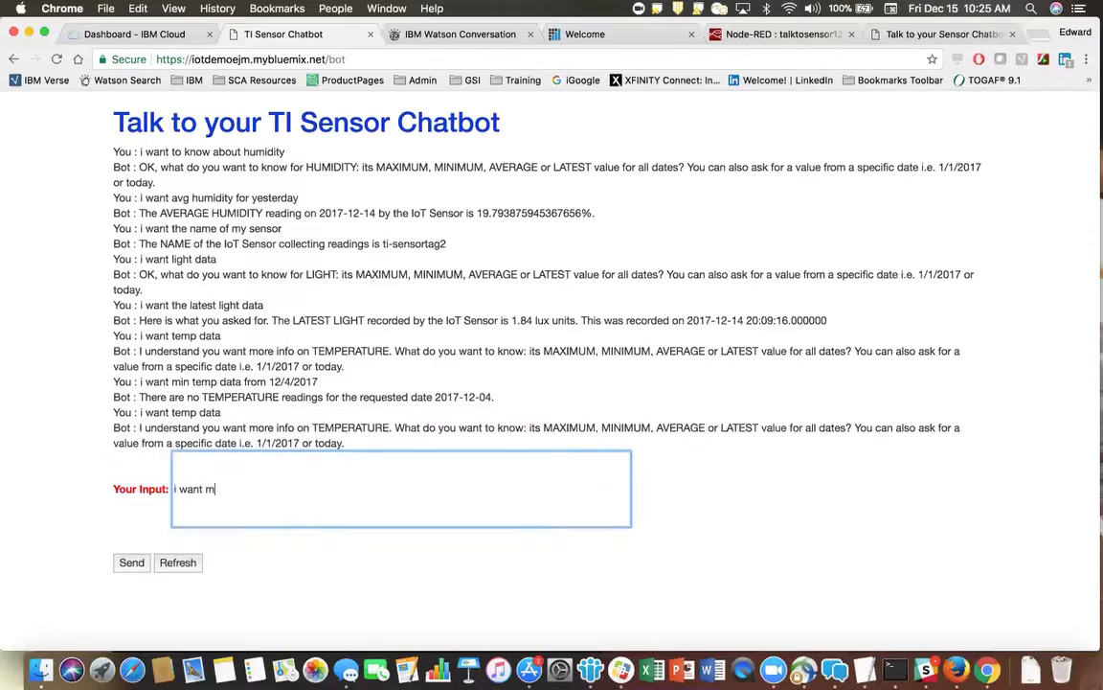
text(in temp data from 12)
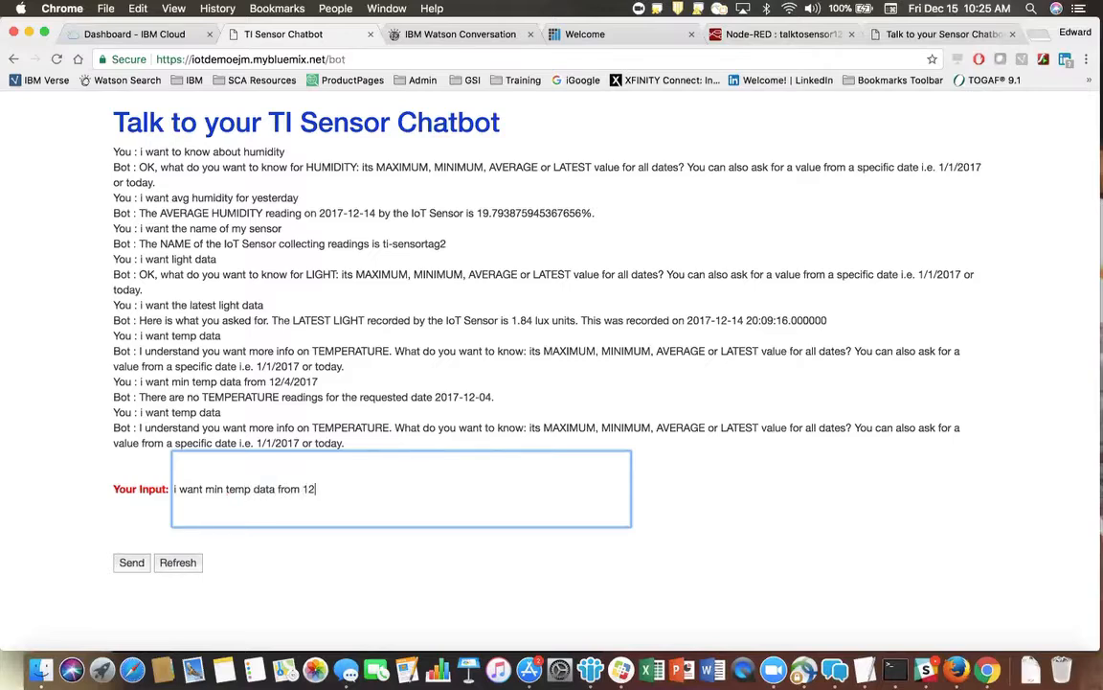
text(/7/2017)
click(131, 565)
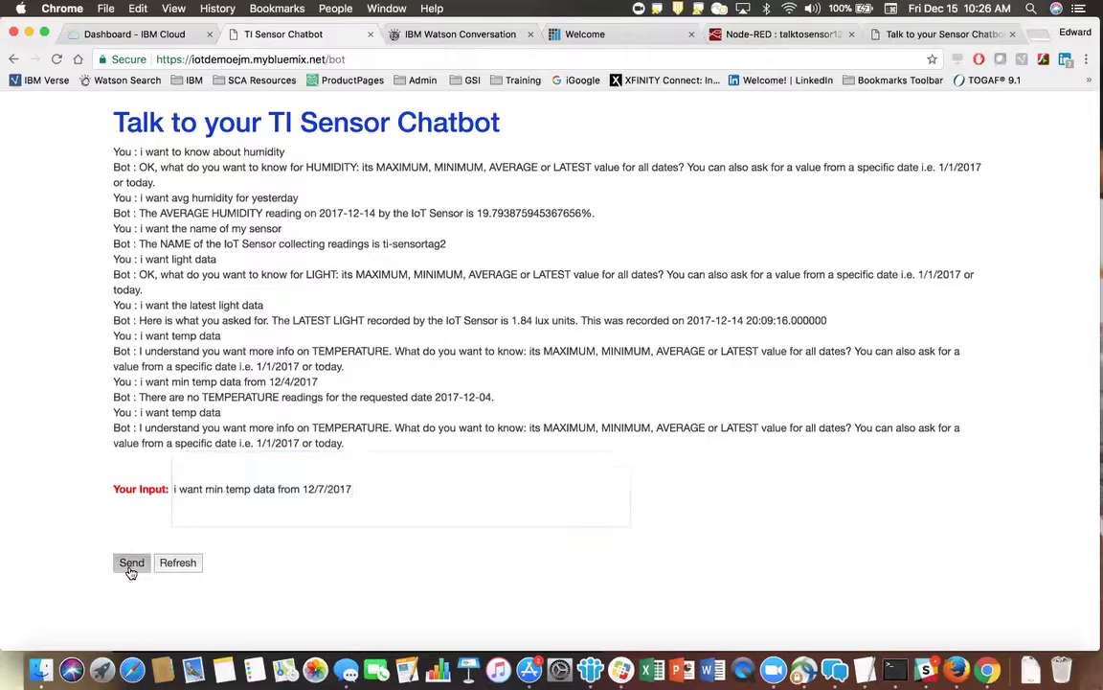